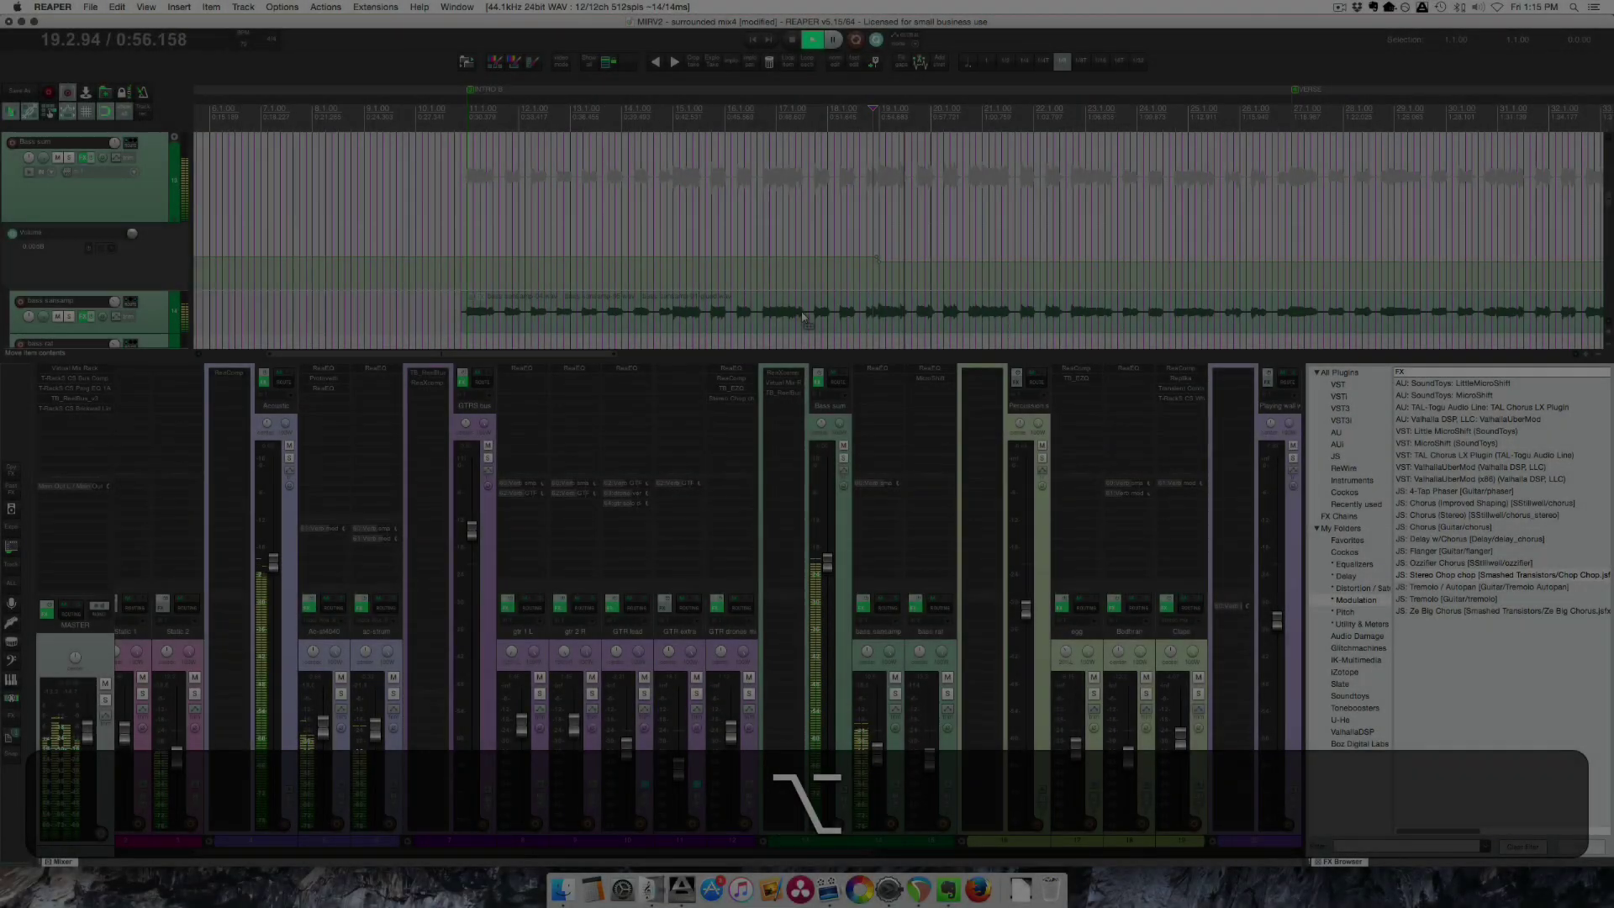
Solo the GTR extra track and play its part on its own from near bar 26.
{"action": "scroll", "coordinate": [799, 309], "scroll_direction": "up", "scroll_amount": 3}
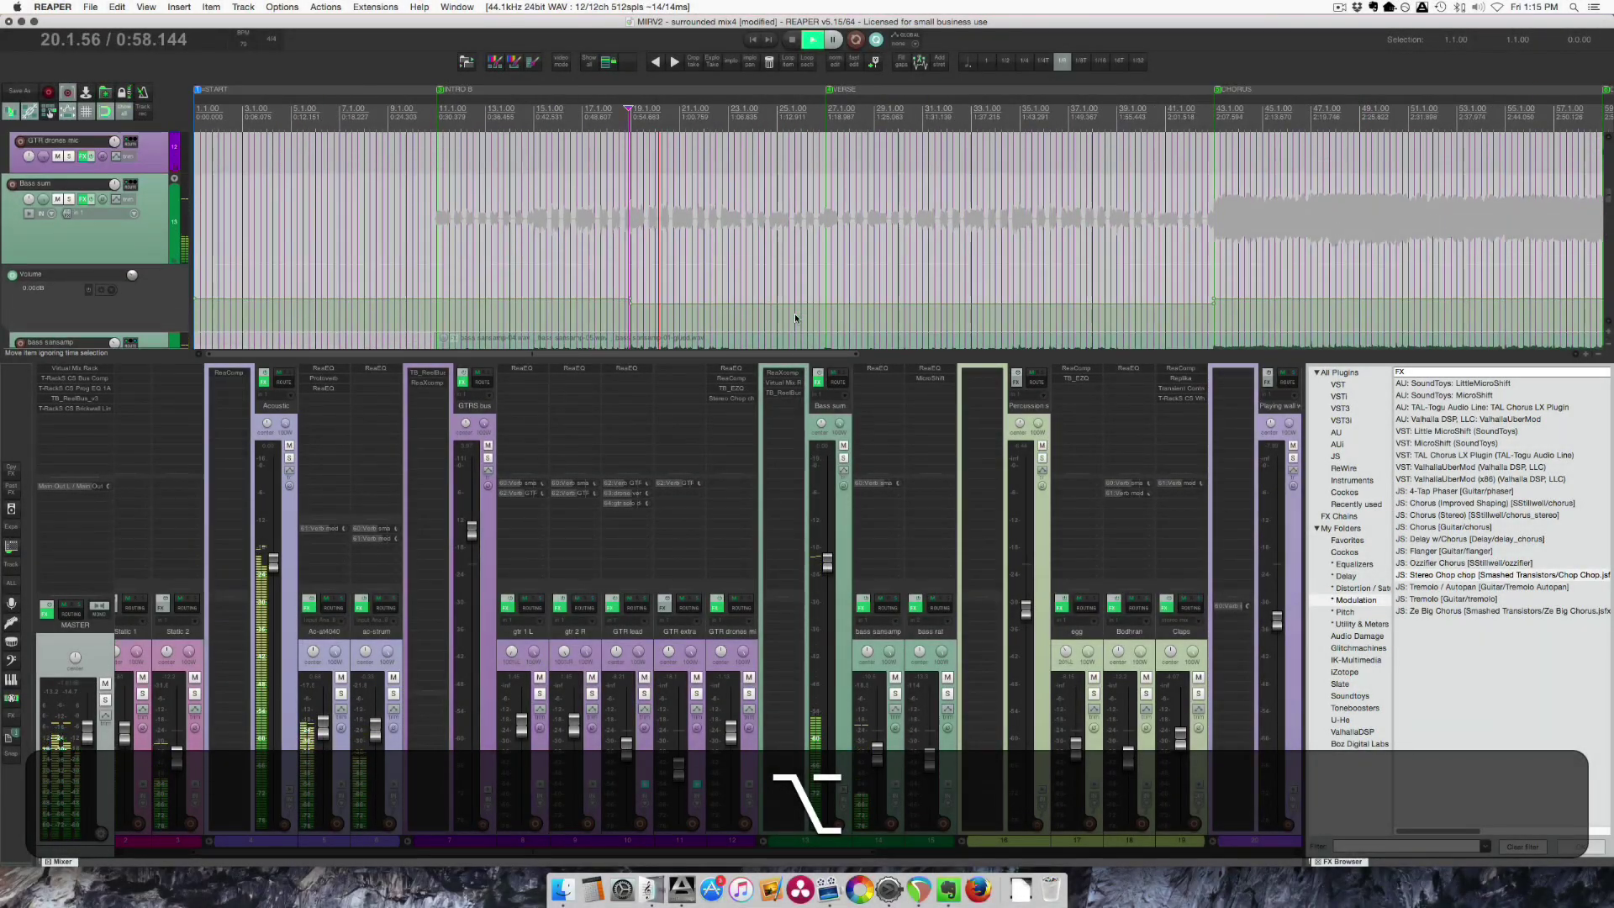
{"action": "scroll", "coordinate": [794, 252], "scroll_direction": "right", "scroll_amount": 2}
{"action": "key", "text": "space"}
{"action": "left_click", "coordinate": [932, 229]}
{"action": "scroll", "coordinate": [946, 229], "scroll_direction": "right", "scroll_amount": 5}
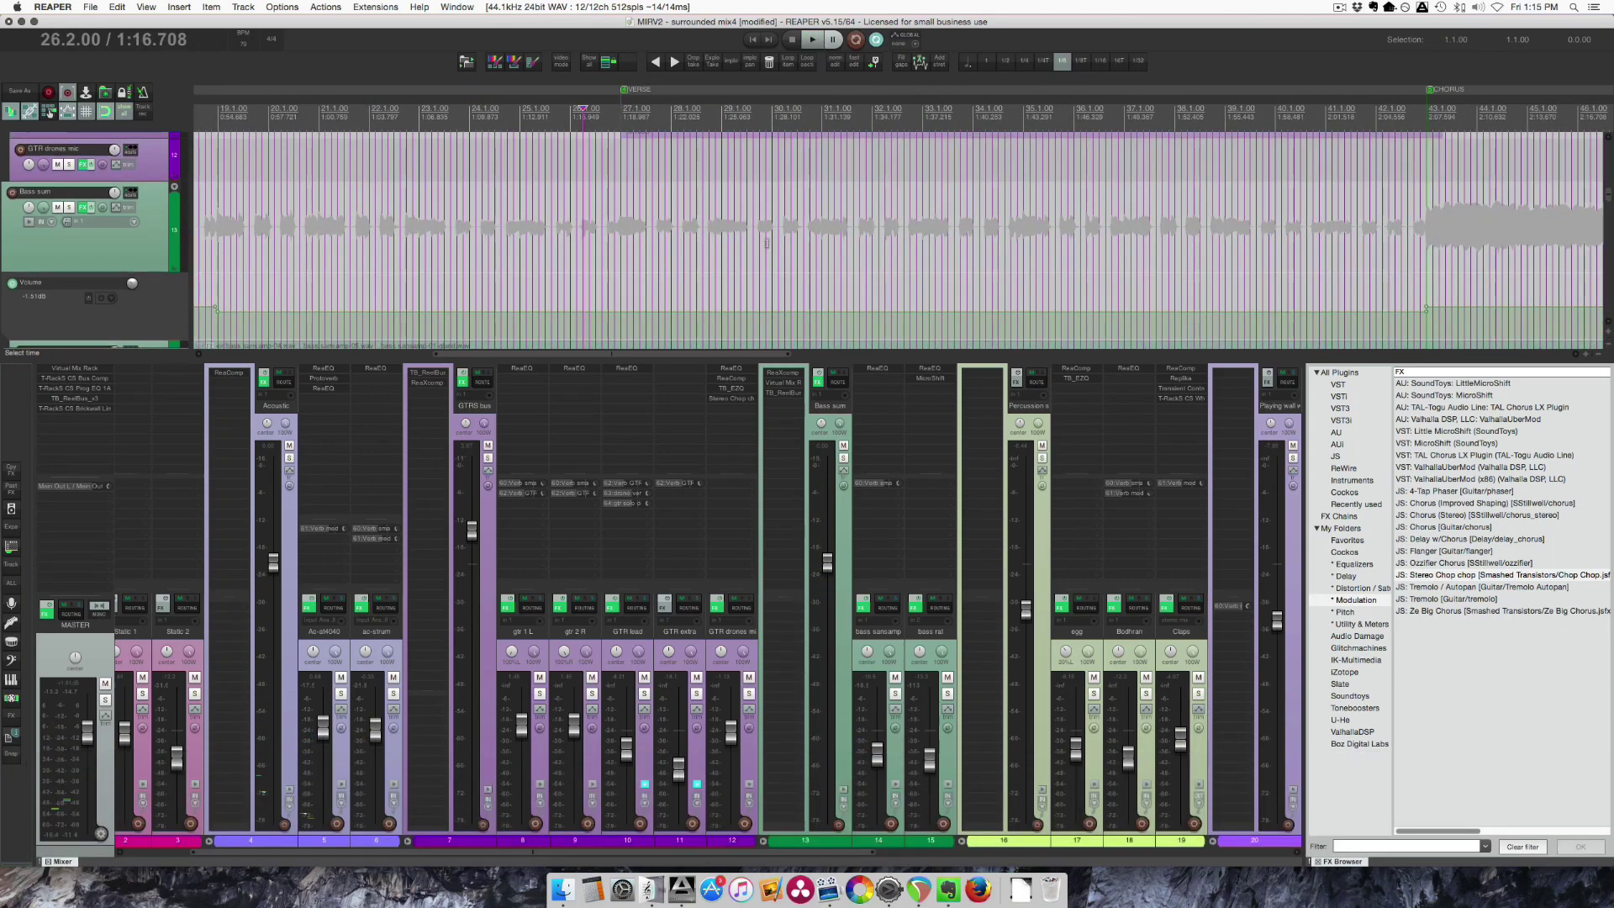
{"action": "scroll", "coordinate": [765, 243], "scroll_direction": "down", "scroll_amount": 5}
{"action": "scroll", "coordinate": [764, 243], "scroll_direction": "down", "scroll_amount": 1}
{"action": "scroll", "coordinate": [636, 288], "scroll_direction": "up", "scroll_amount": 1}
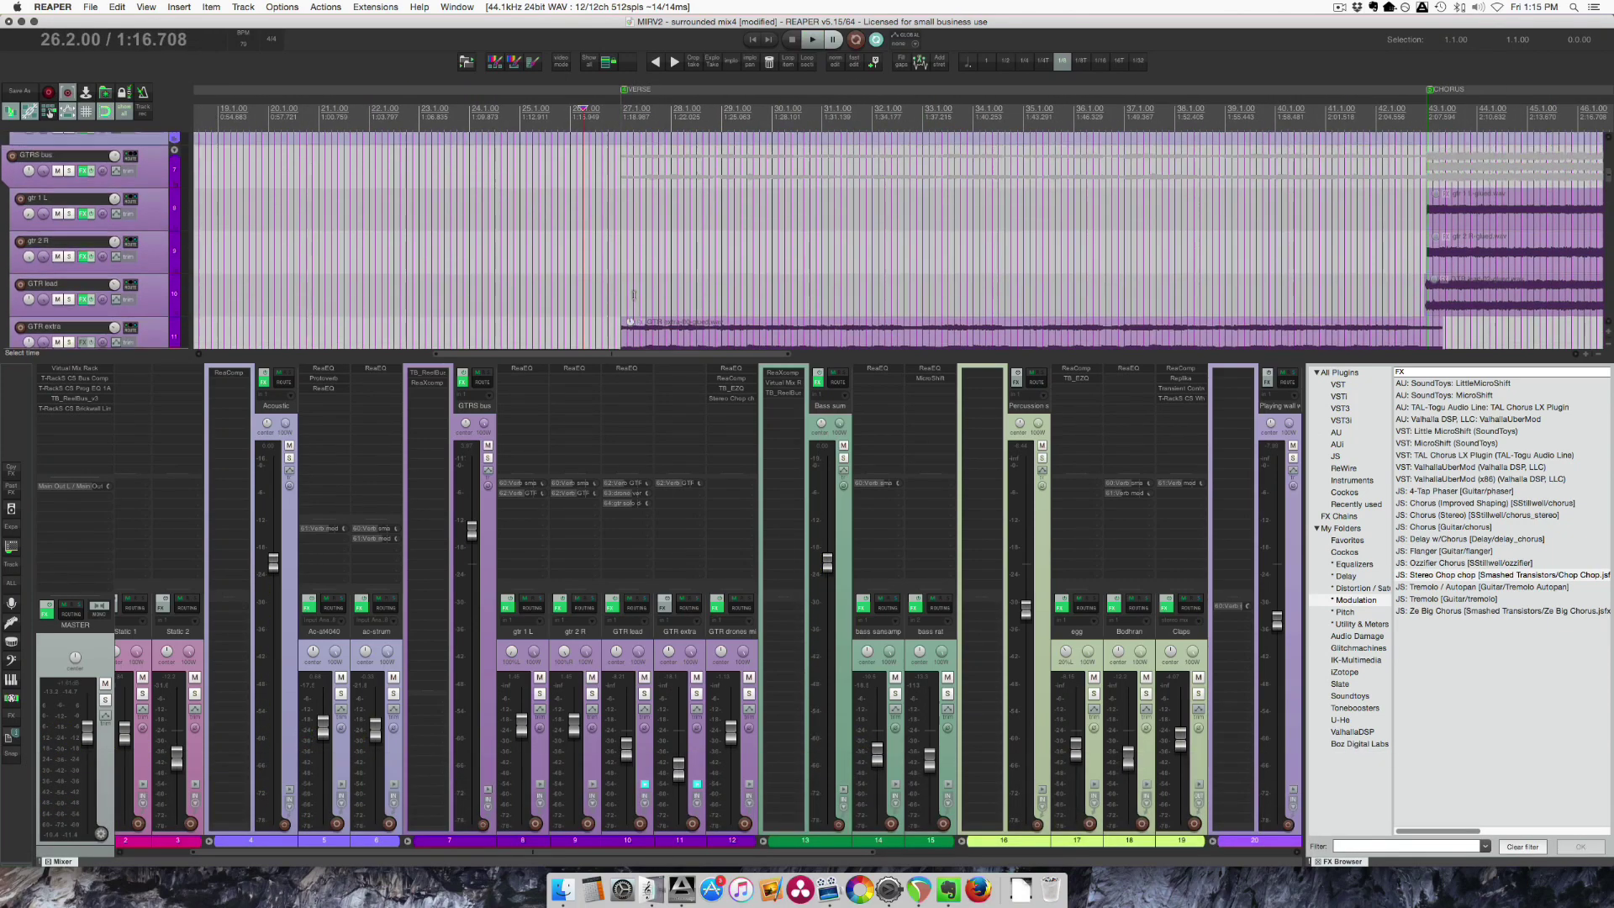
{"action": "left_click", "coordinate": [668, 299]}
{"action": "key", "text": "space"}
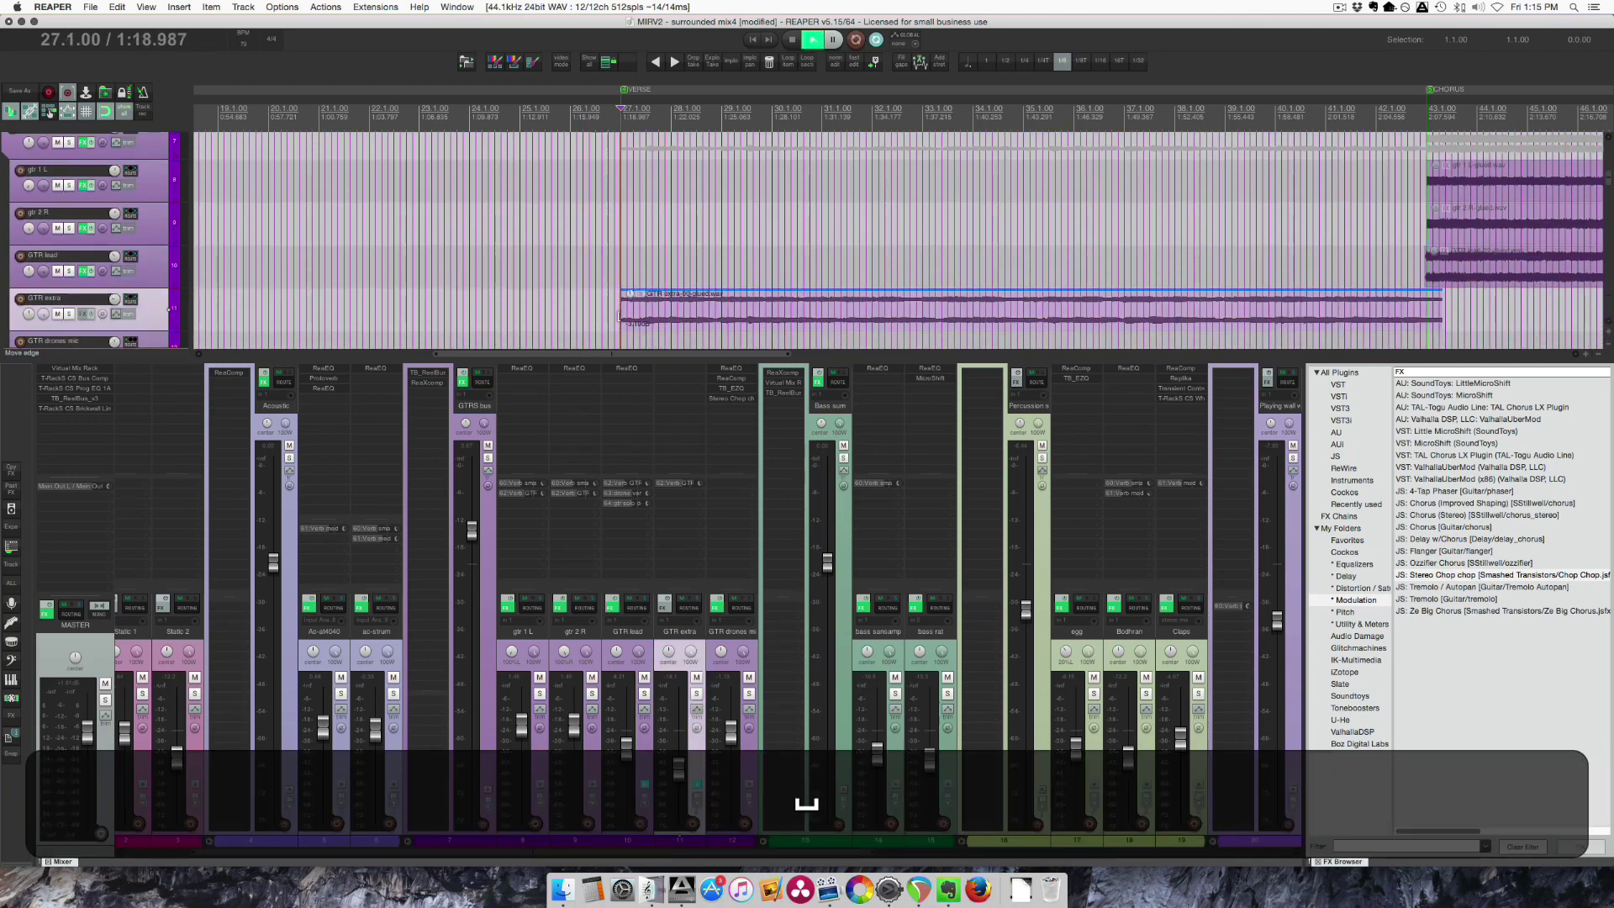
{"action": "key", "text": "shift+s"}
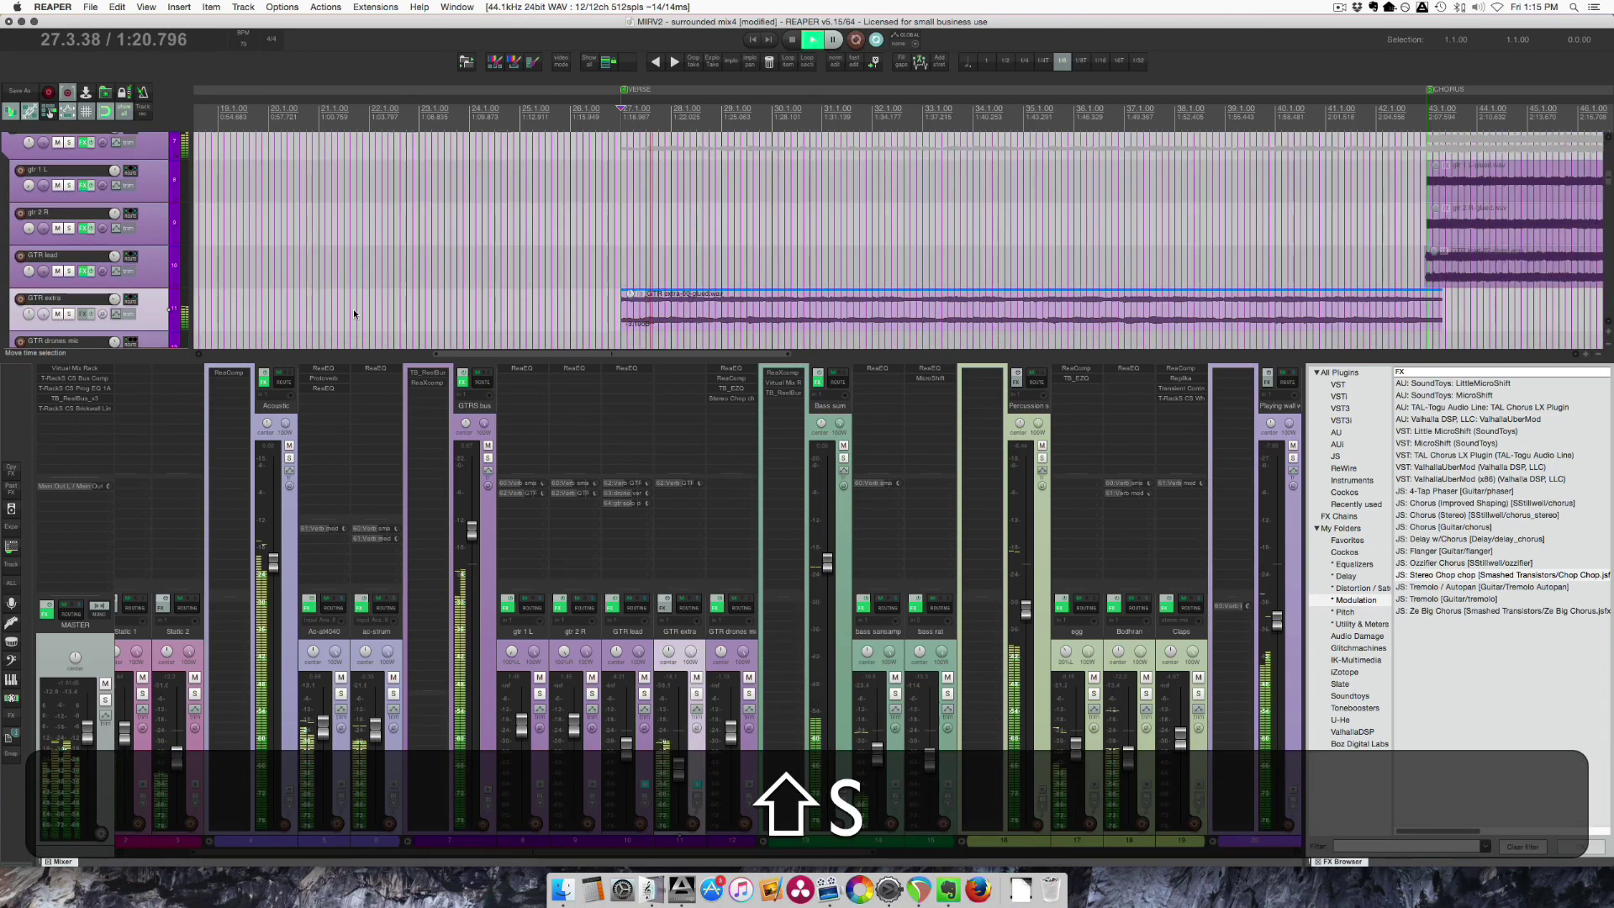
Unsolo GTR extra and select the ac-strum track.
{"action": "scroll", "coordinate": [353, 309], "scroll_direction": "up", "scroll_amount": 3}
{"action": "key", "text": "shift+s"}
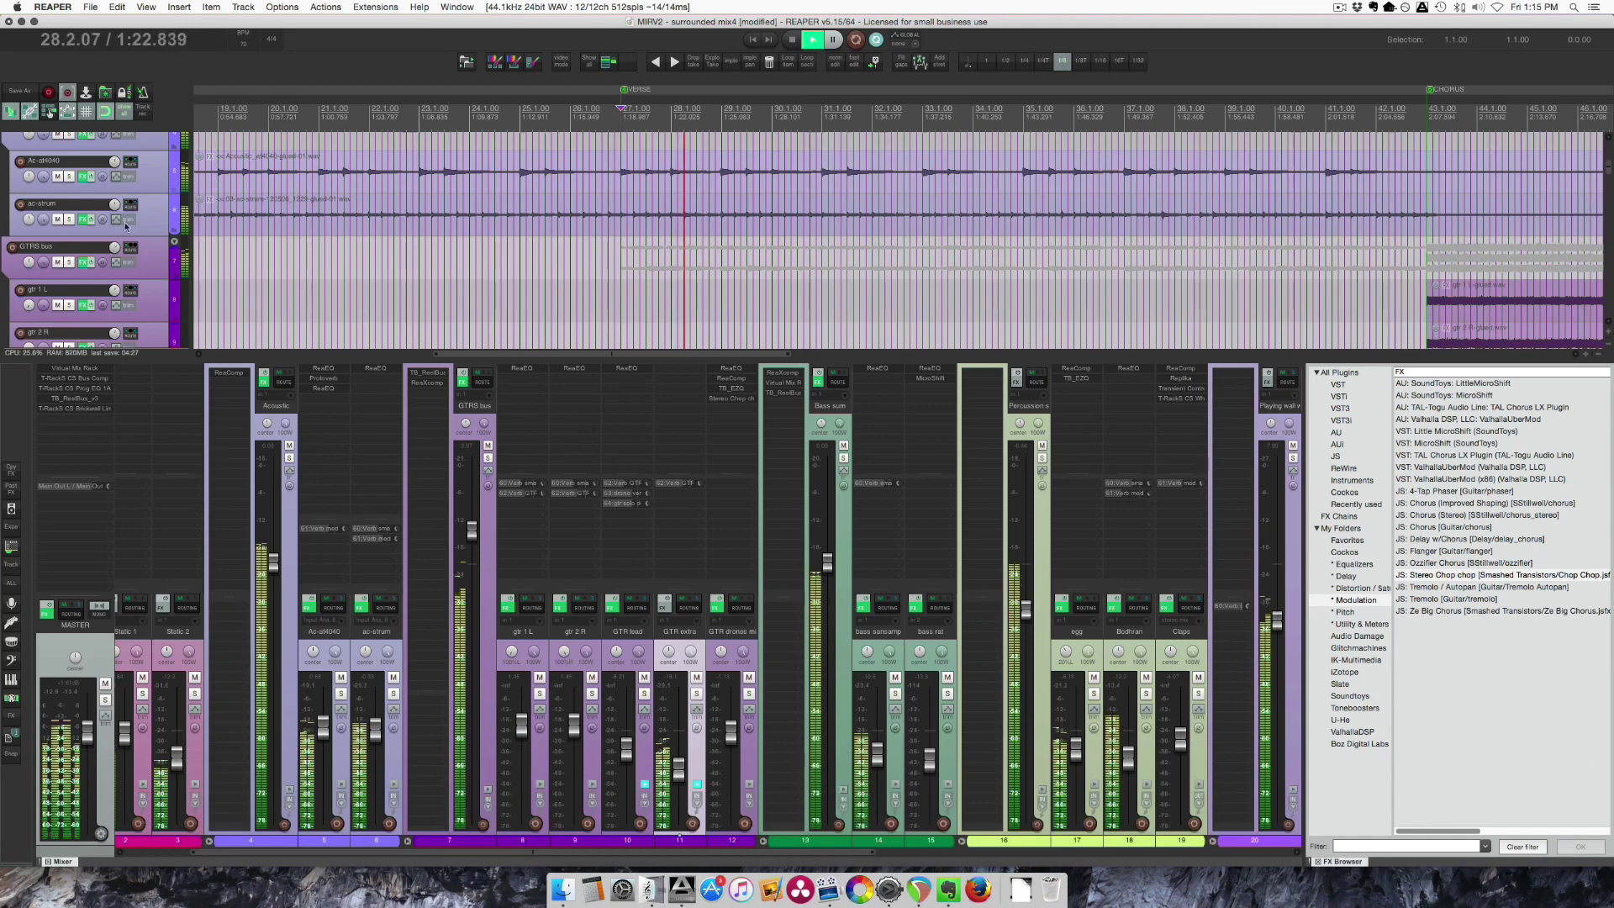
{"action": "left_click", "coordinate": [151, 229]}
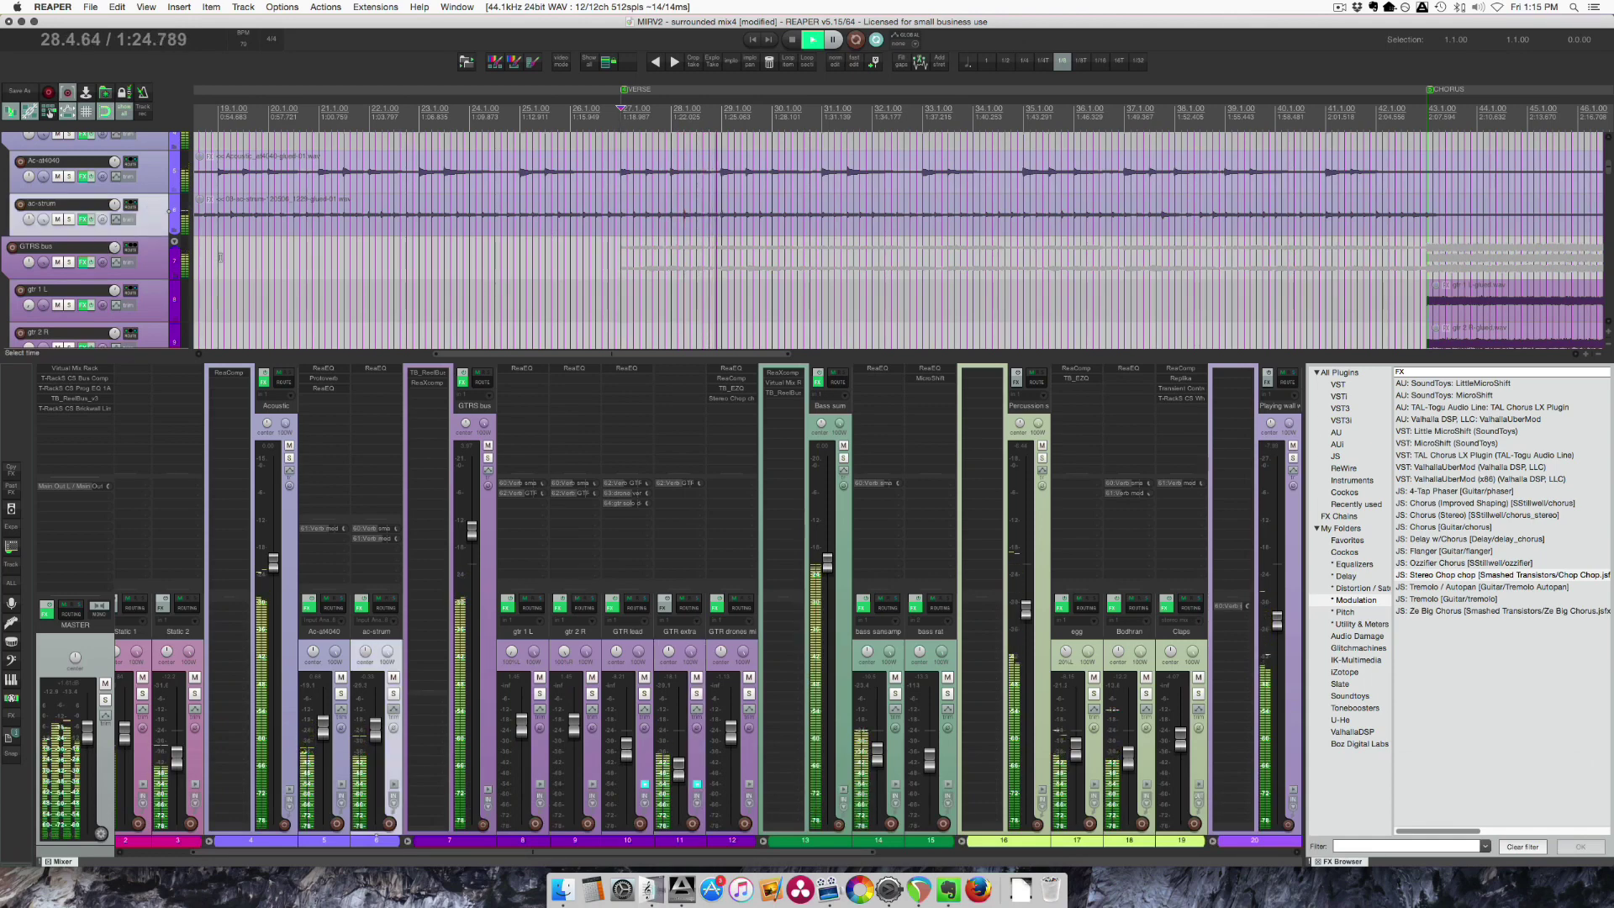
Show the volume envelope for the ac-strum track and stop playback.
{"action": "scroll", "coordinate": [292, 304], "scroll_direction": "up", "scroll_amount": 1}
{"action": "scroll", "coordinate": [293, 305], "scroll_direction": "up", "scroll_amount": 1}
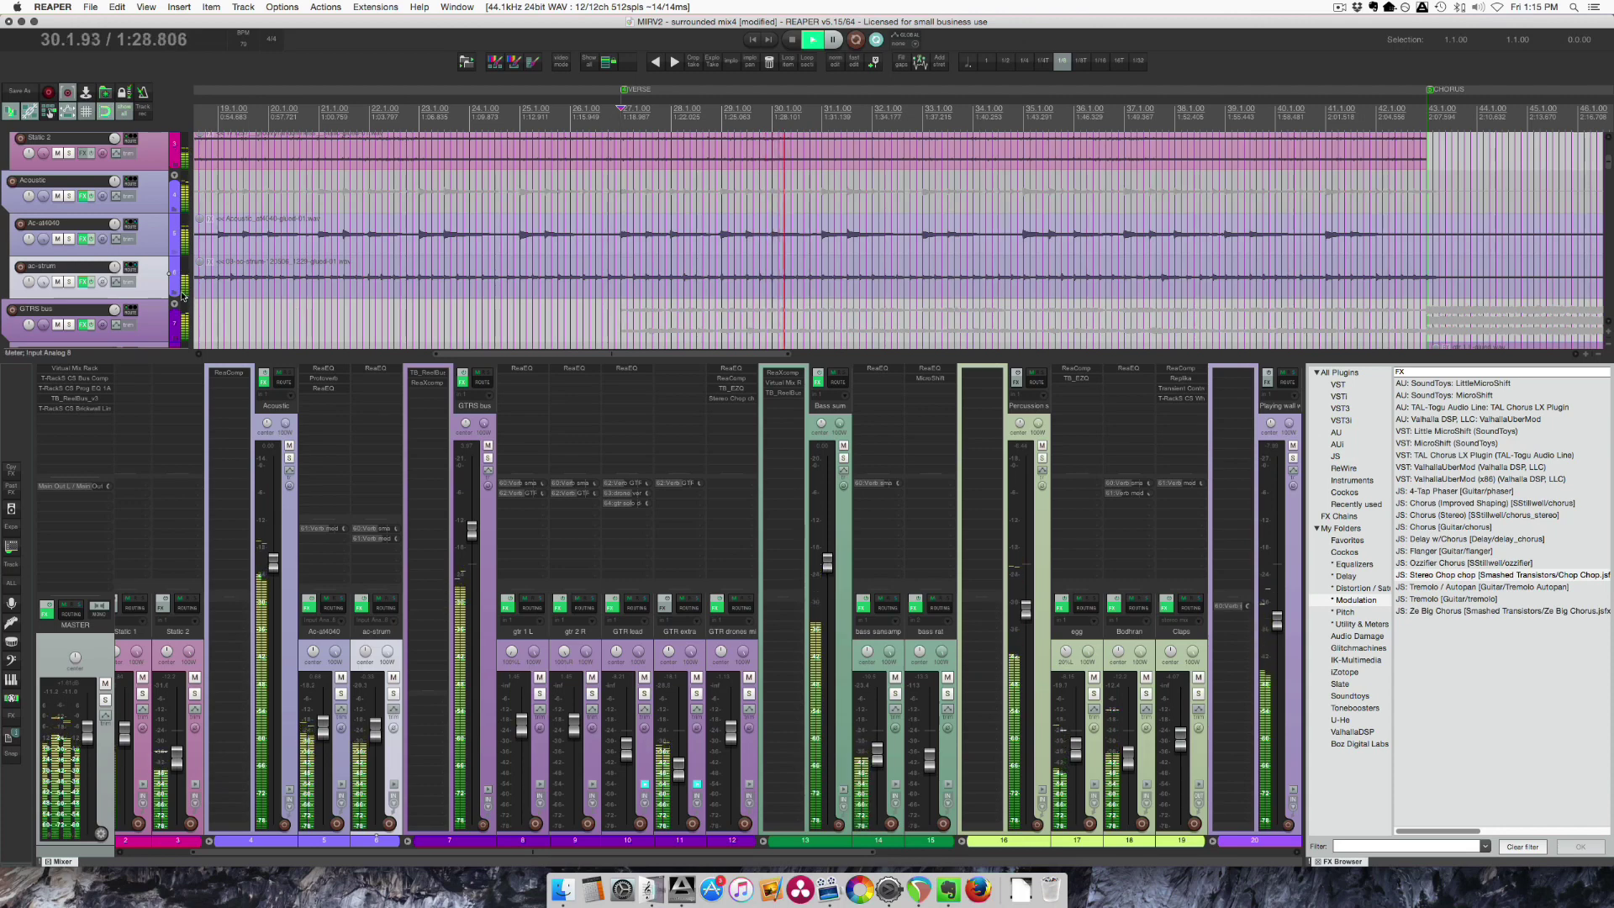
{"action": "key", "text": "shift+v"}
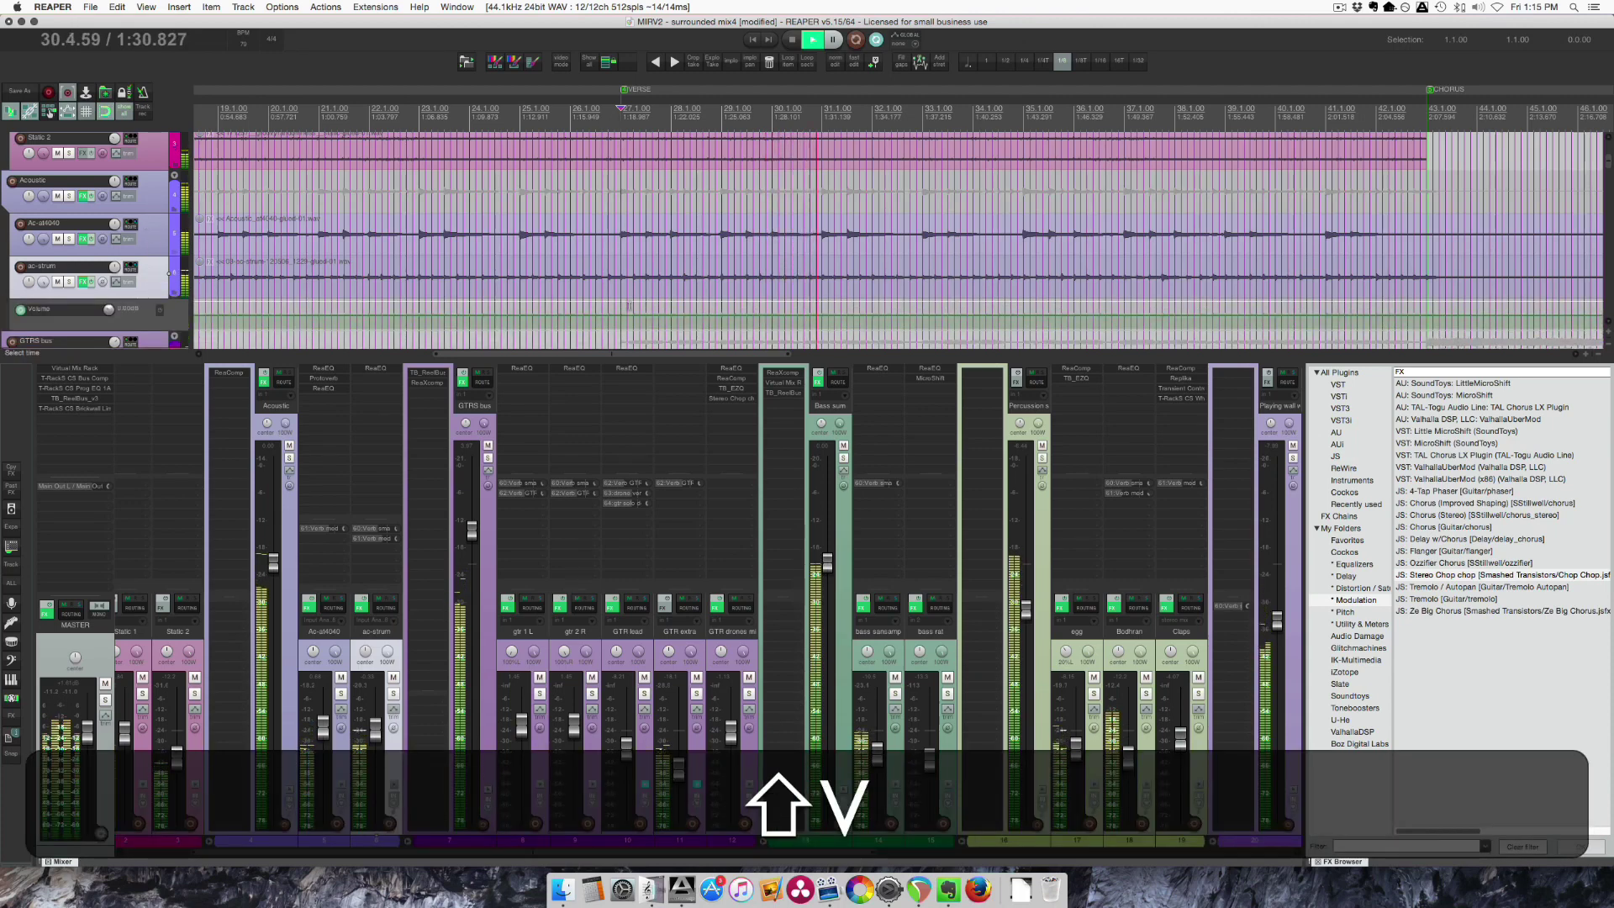
{"action": "scroll", "coordinate": [178, 294], "scroll_direction": "down", "scroll_amount": 1}
{"action": "key", "text": "space"}
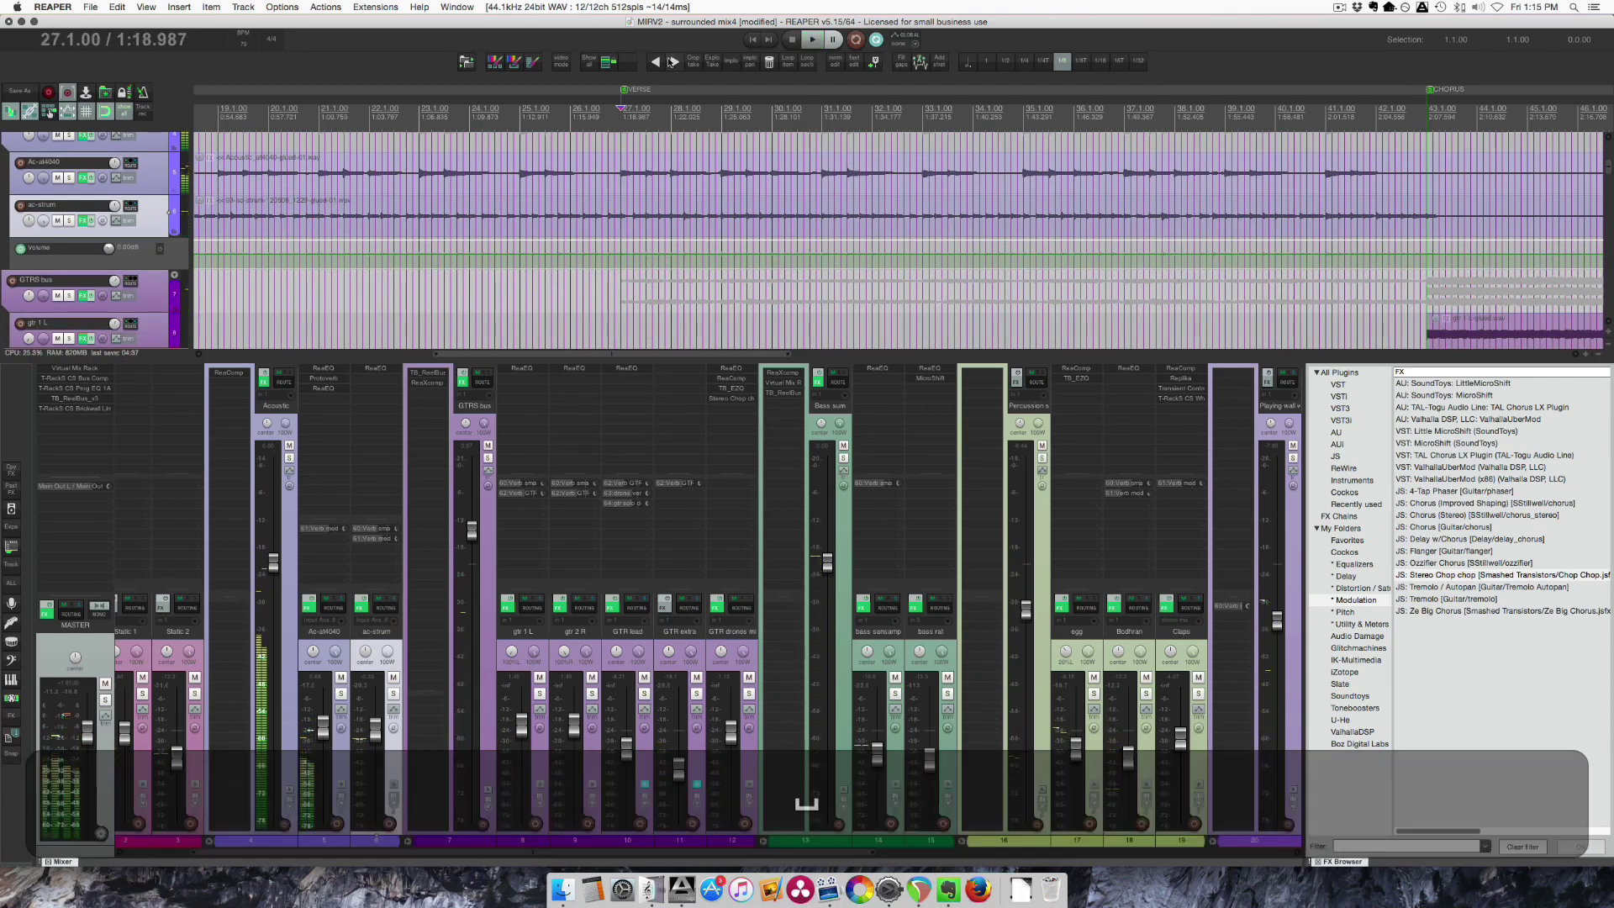
Lower ac-strum volume between VERSE and CHORUS to -1.21 dB, then play from bar 25.
{"action": "double_click", "coordinate": [772, 113]}
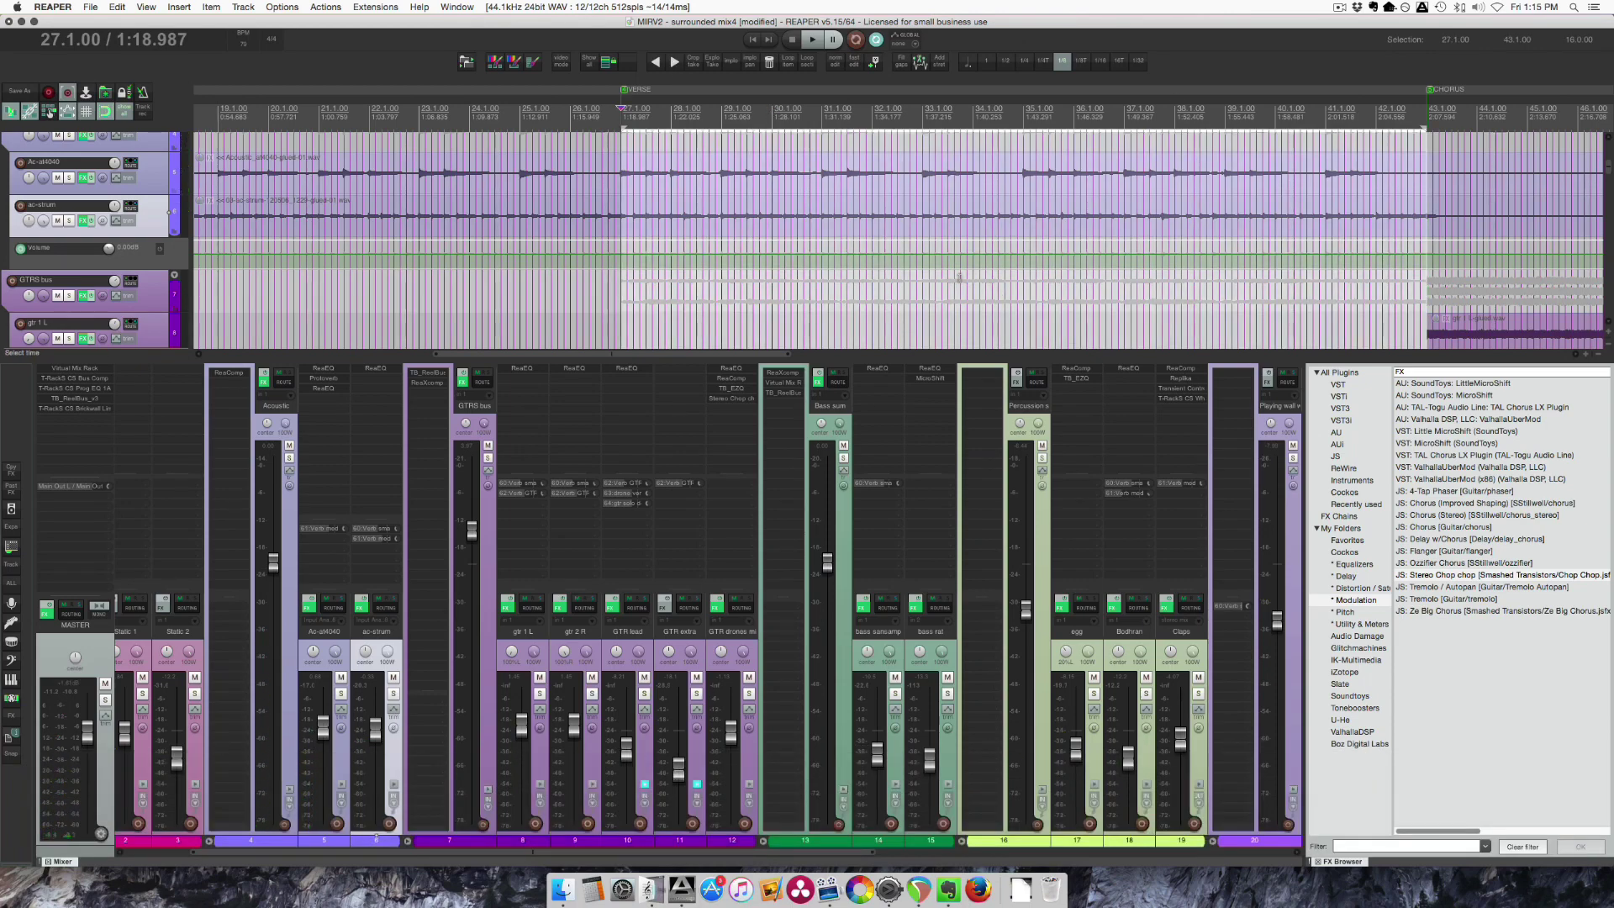
{"action": "scroll", "coordinate": [648, 263], "scroll_direction": "up", "scroll_amount": 2}
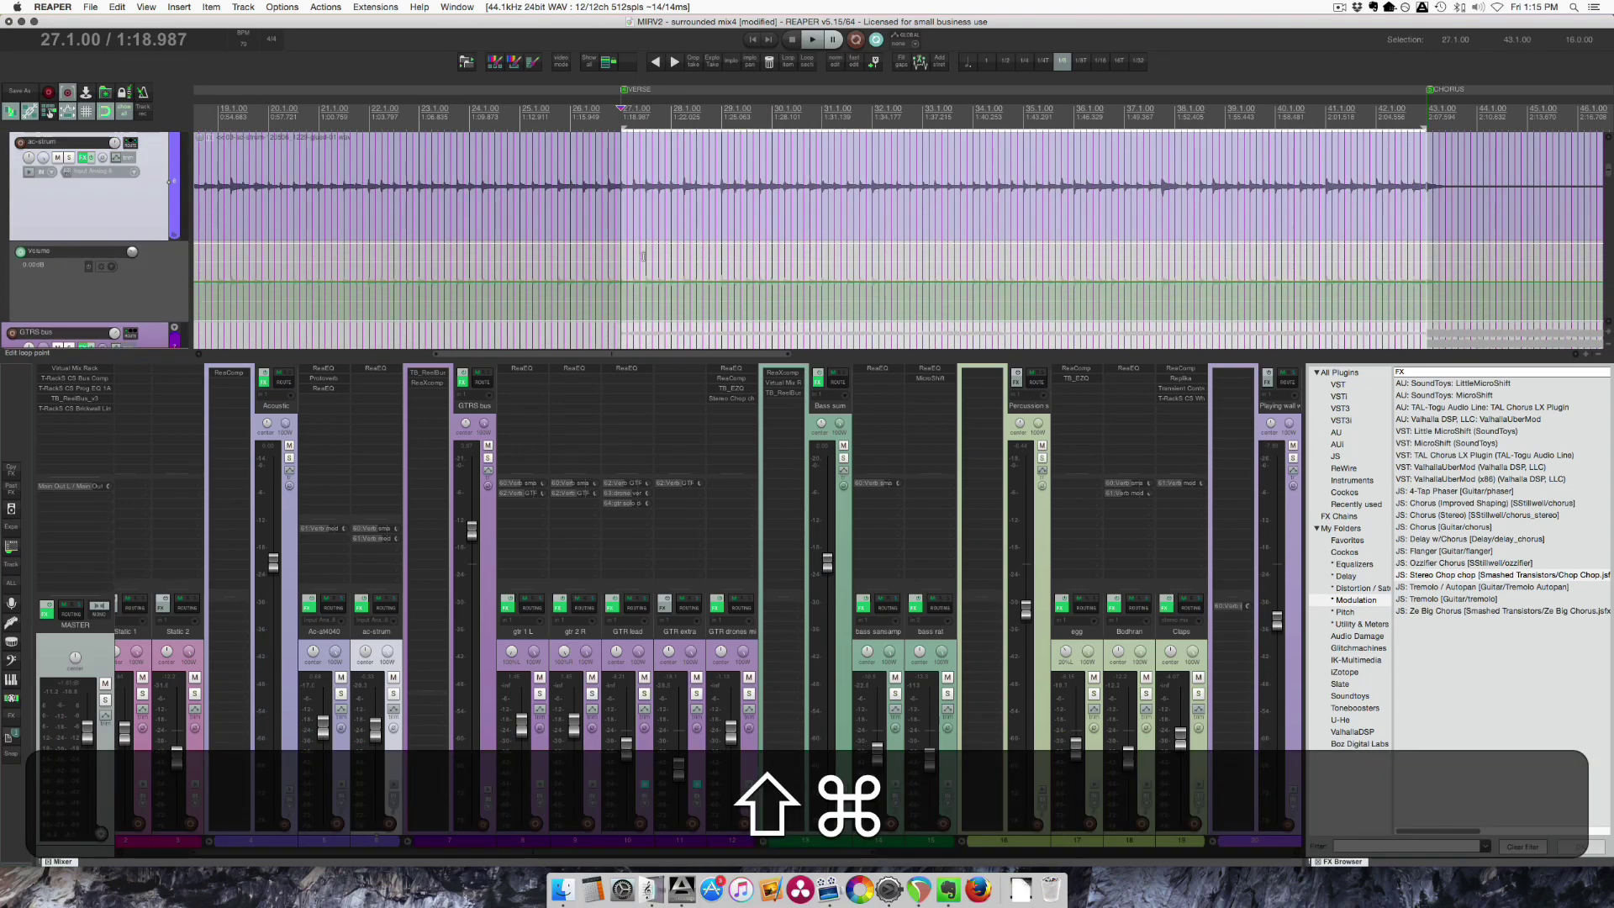
{"action": "left_click_drag", "start_coordinate": [850, 281], "coordinate": [849, 292]}
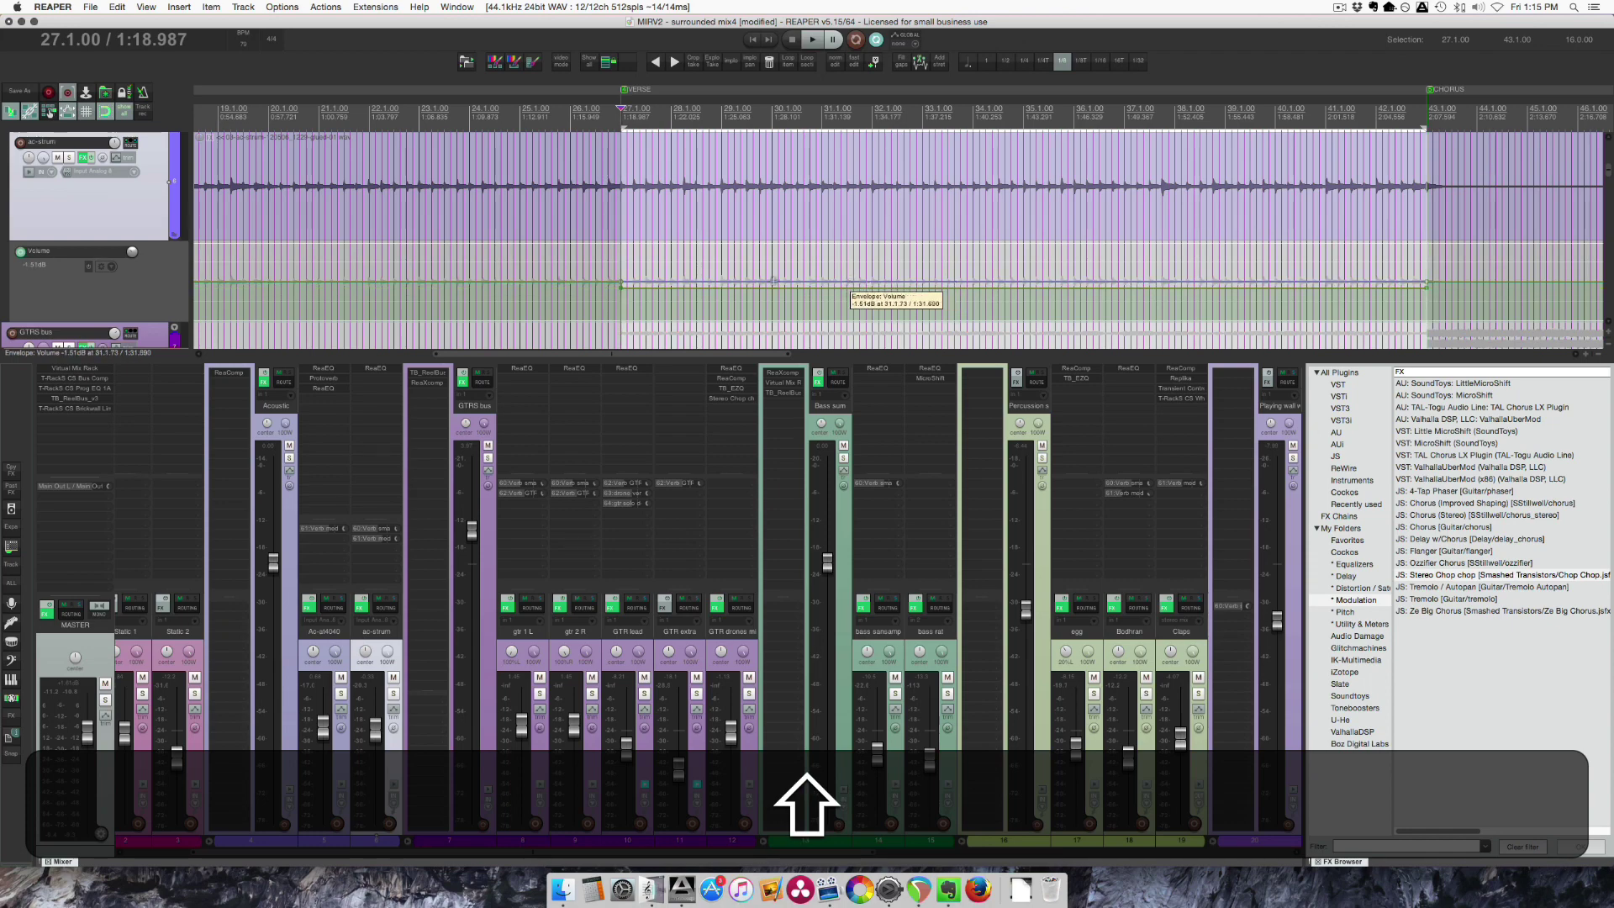
{"action": "left_click", "coordinate": [529, 254]}
{"action": "key", "text": "space"}
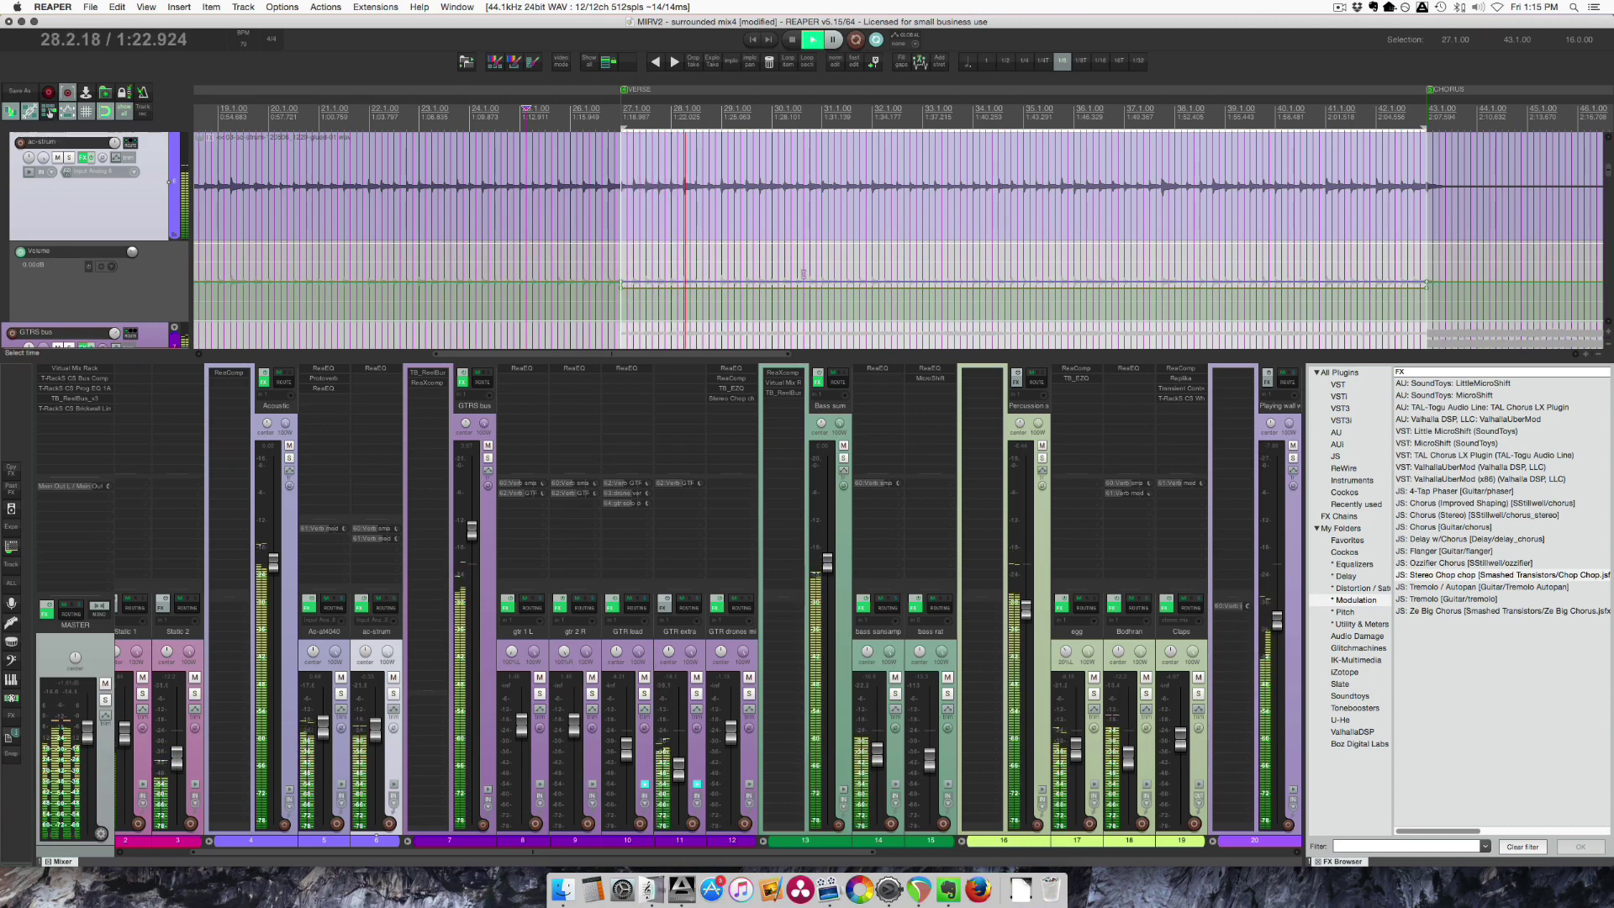
Clear the time selection and play the quieter acoustic part from bar 41 into the chorus.
{"action": "scroll", "coordinate": [800, 273], "scroll_direction": "down", "scroll_amount": 1}
{"action": "scroll", "coordinate": [801, 274], "scroll_direction": "down", "scroll_amount": 3}
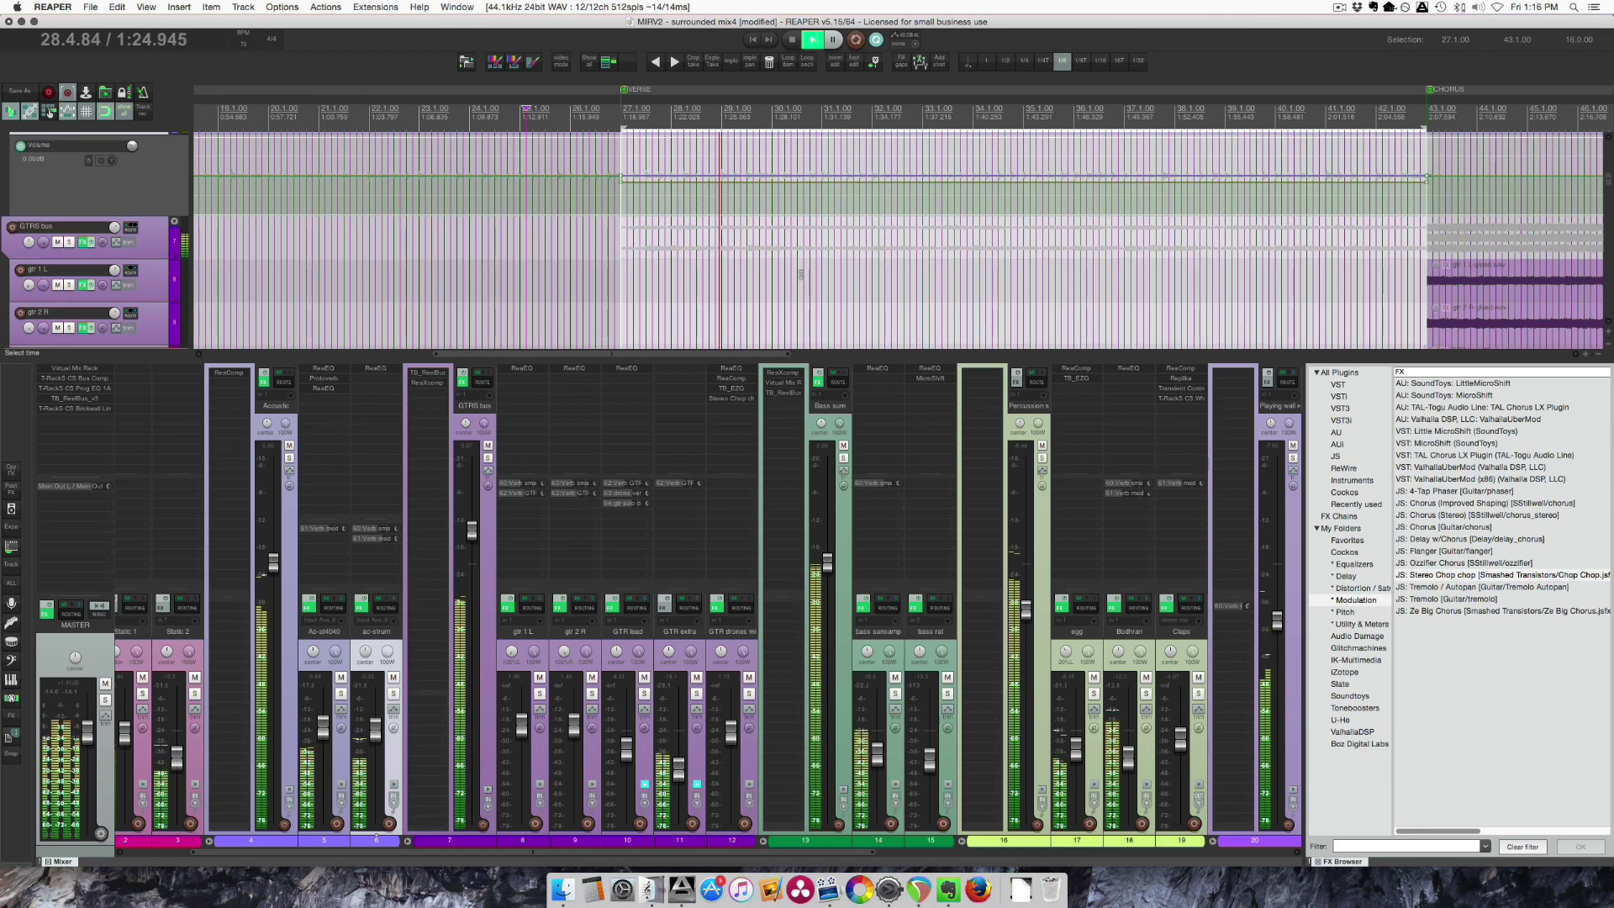
{"action": "left_click", "coordinate": [800, 273]}
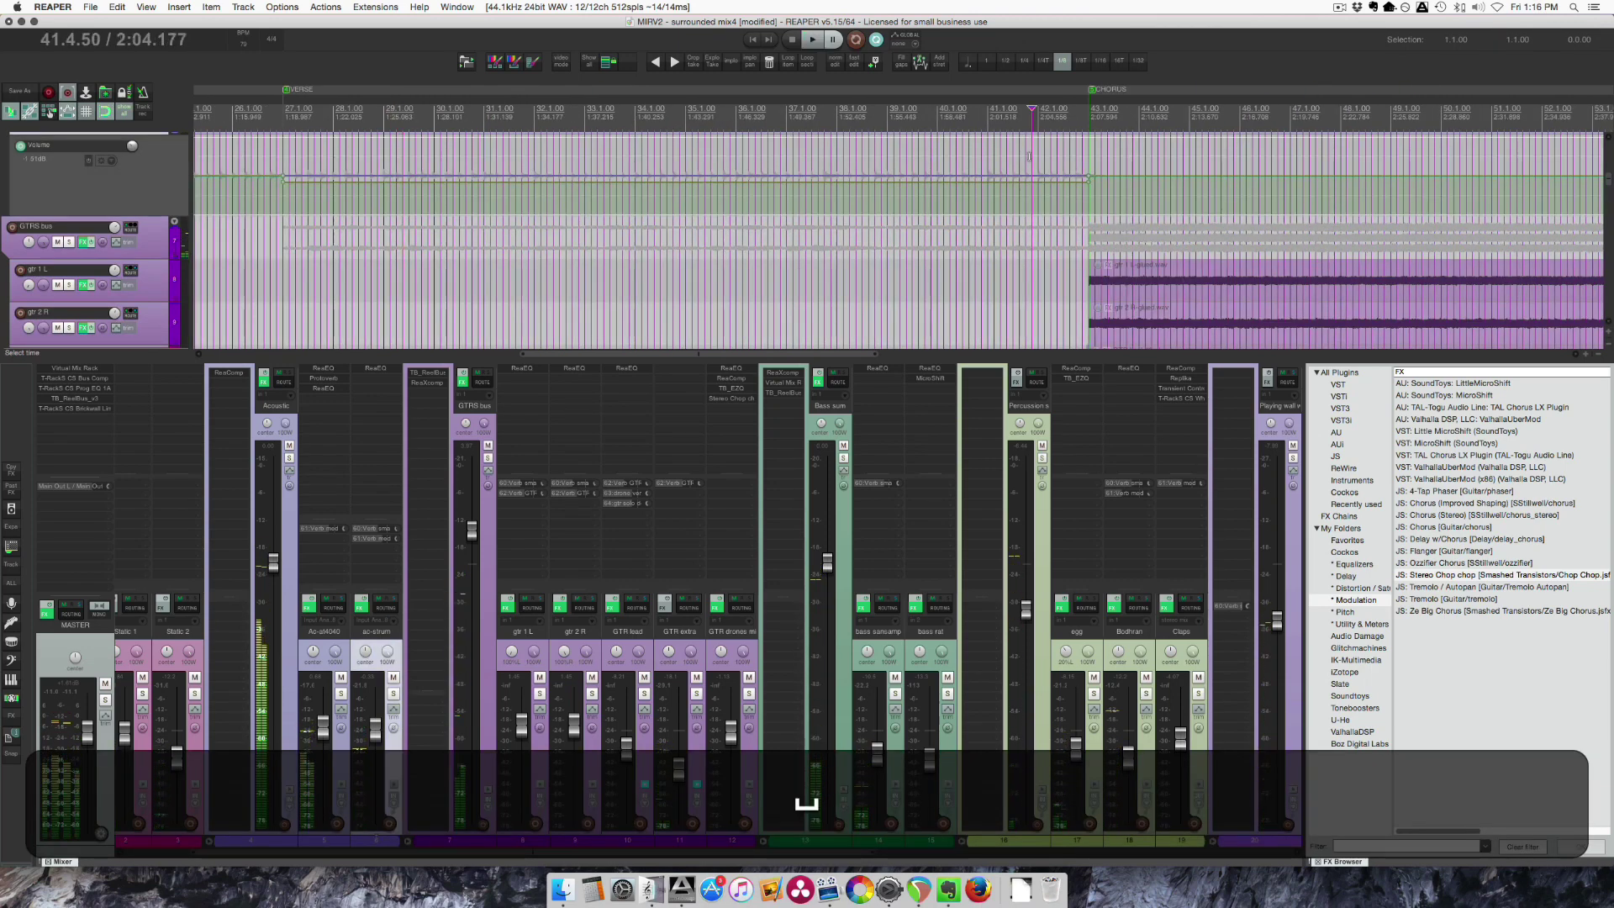
{"action": "scroll", "coordinate": [967, 263], "scroll_direction": "down", "scroll_amount": 5}
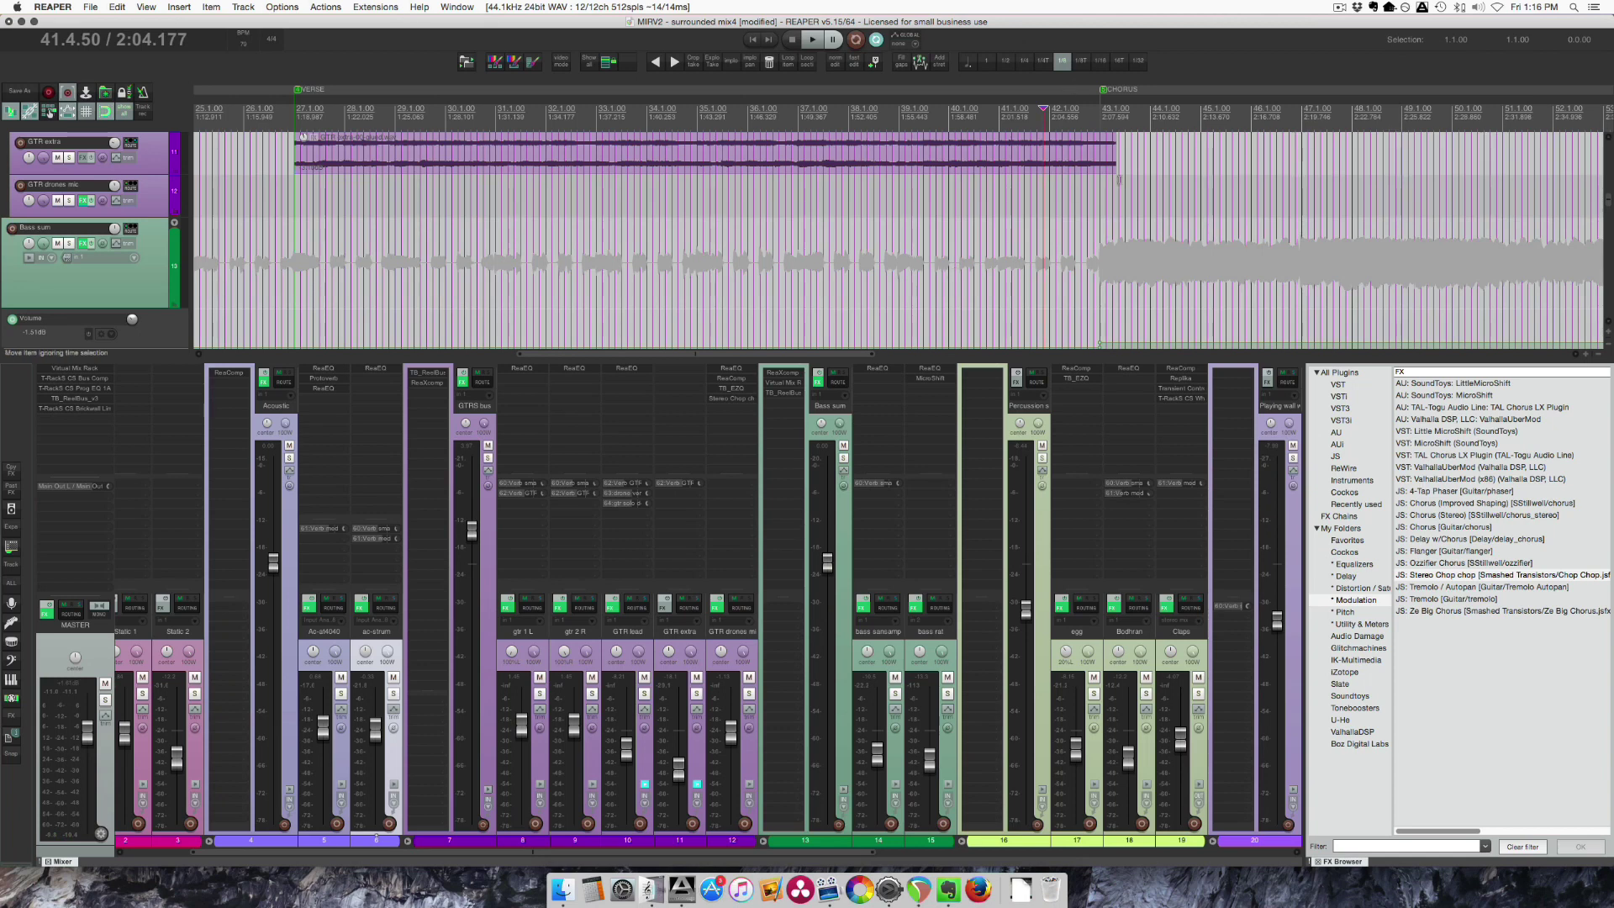
{"action": "scroll", "coordinate": [1075, 177], "scroll_direction": "right", "scroll_amount": 5}
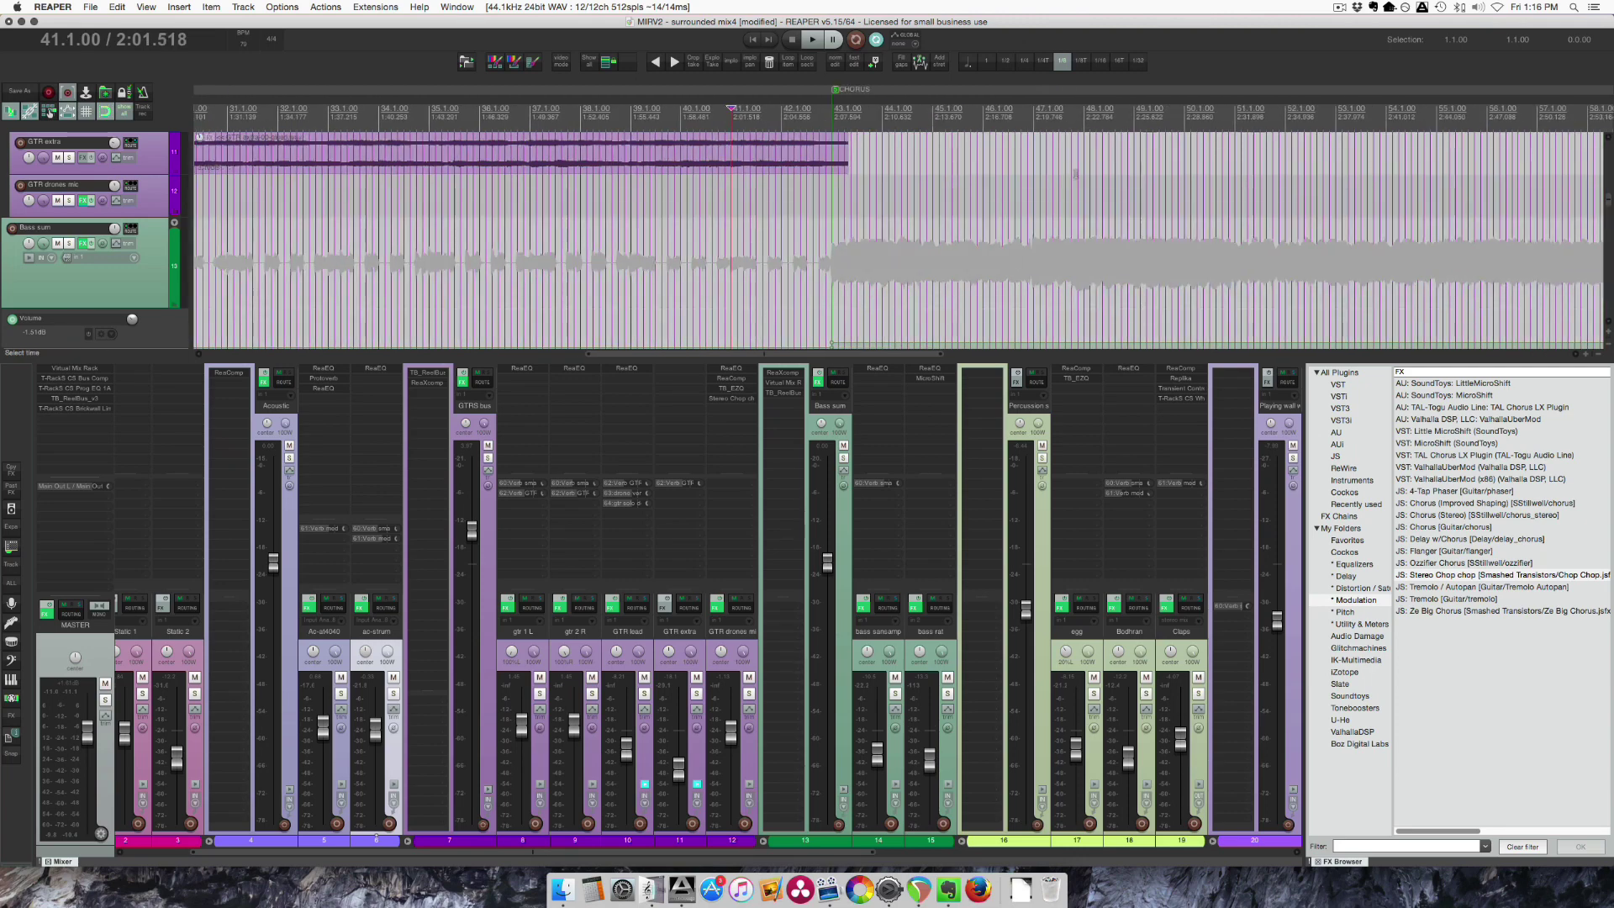
{"action": "scroll", "coordinate": [1075, 174], "scroll_direction": "up", "scroll_amount": 5}
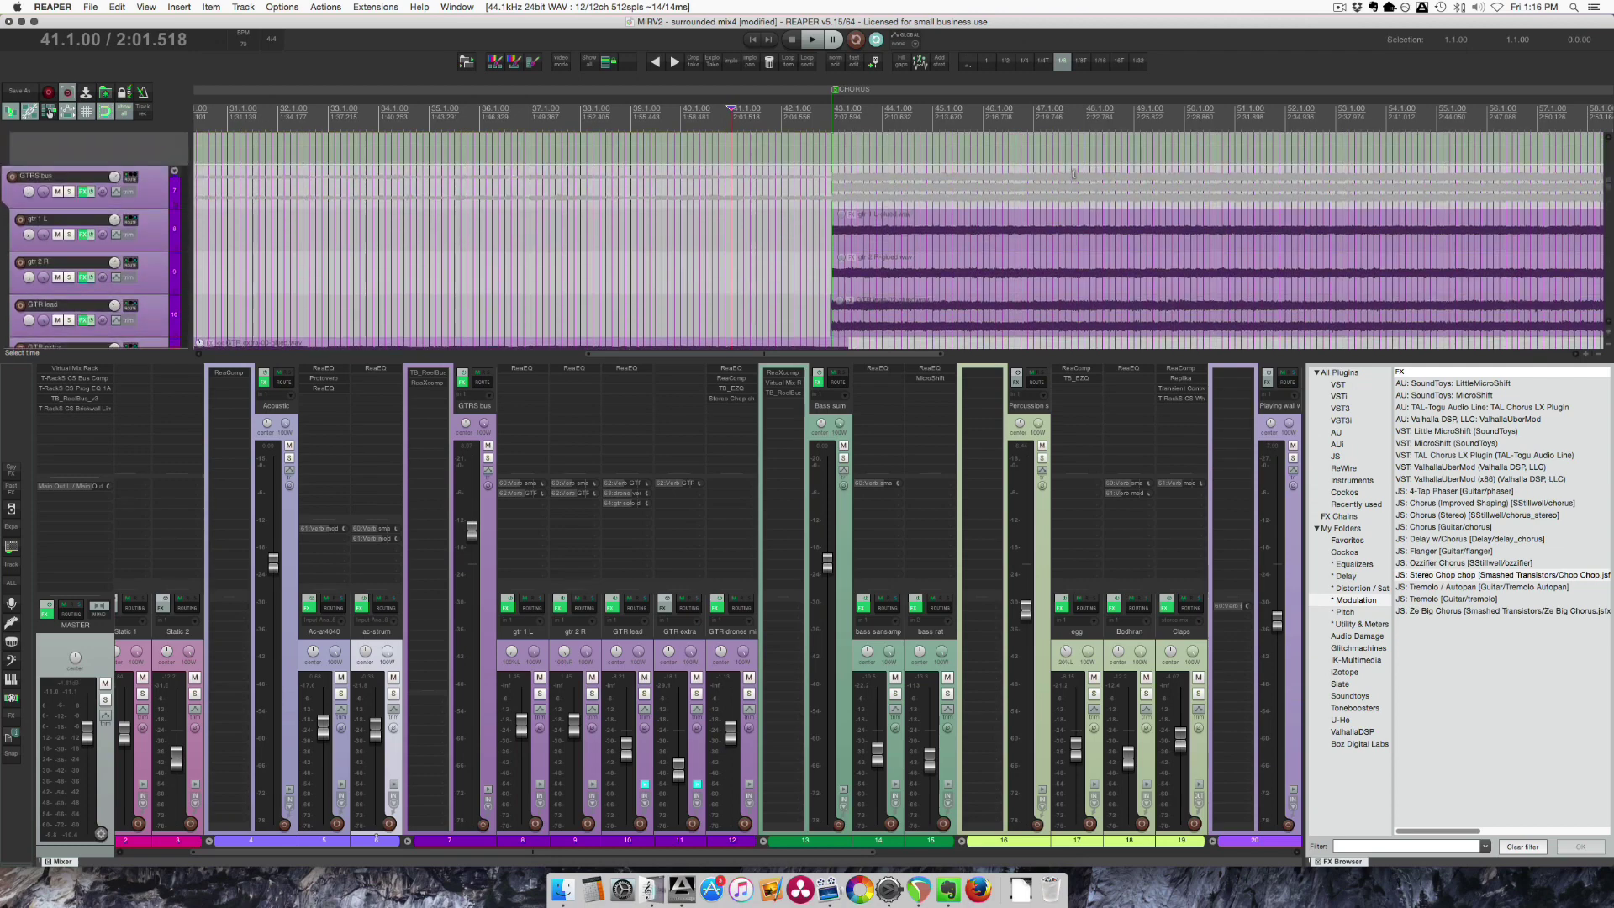
{"action": "scroll", "coordinate": [1073, 174], "scroll_direction": "up", "scroll_amount": 1}
{"action": "key", "text": "space"}
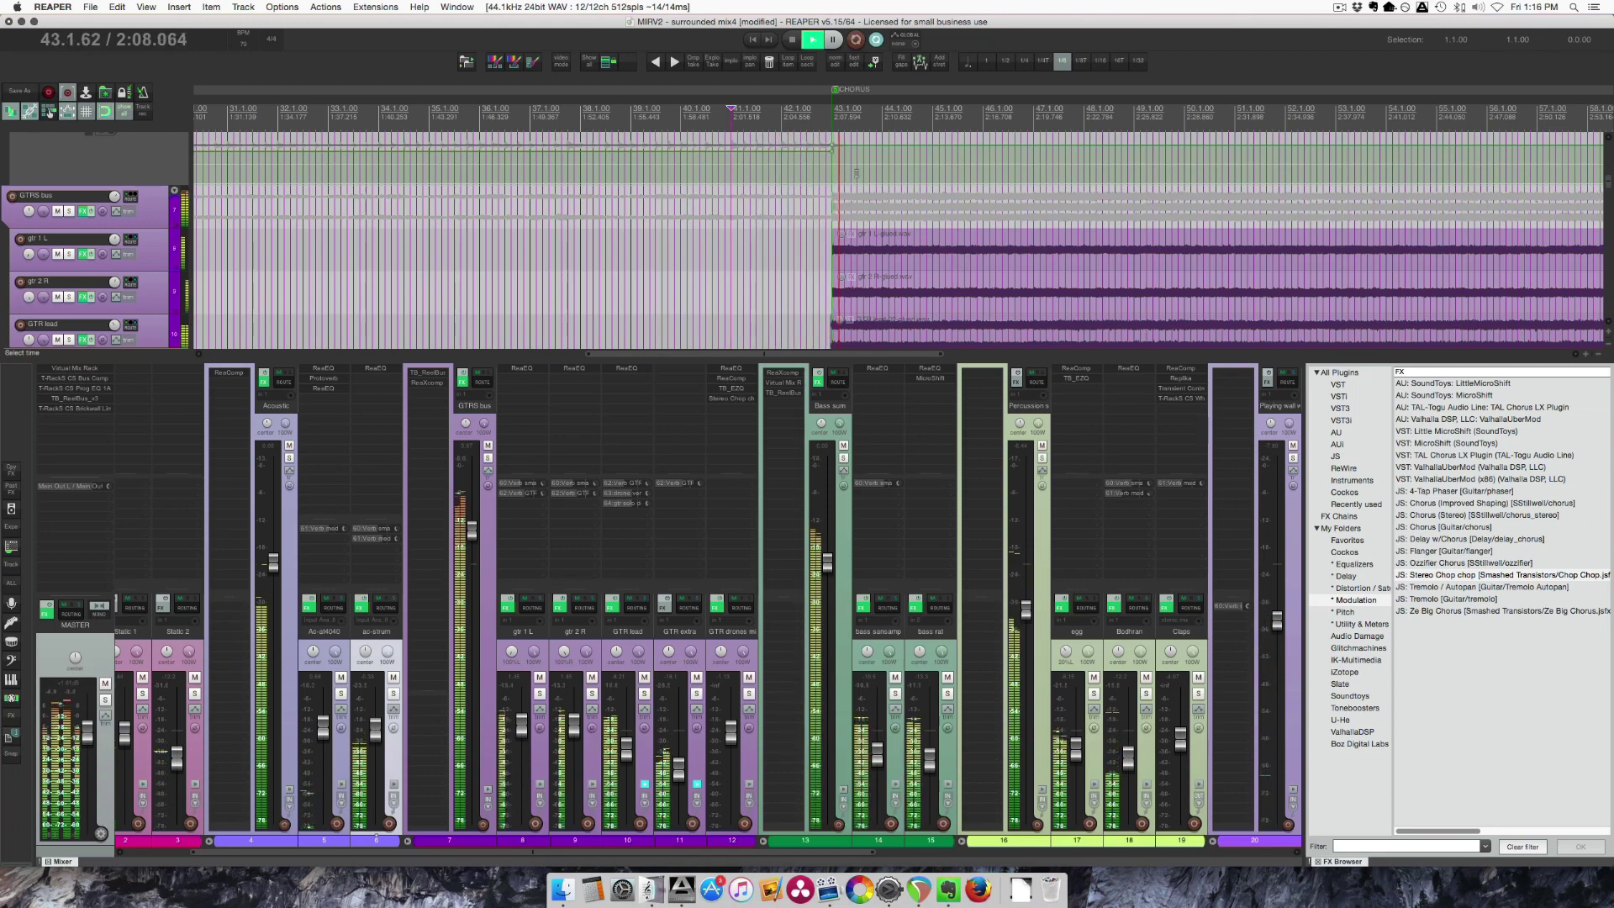
Pull the acoustic volume down to -inf dB between bar 42 and bar 43.
{"action": "key", "text": "space"}
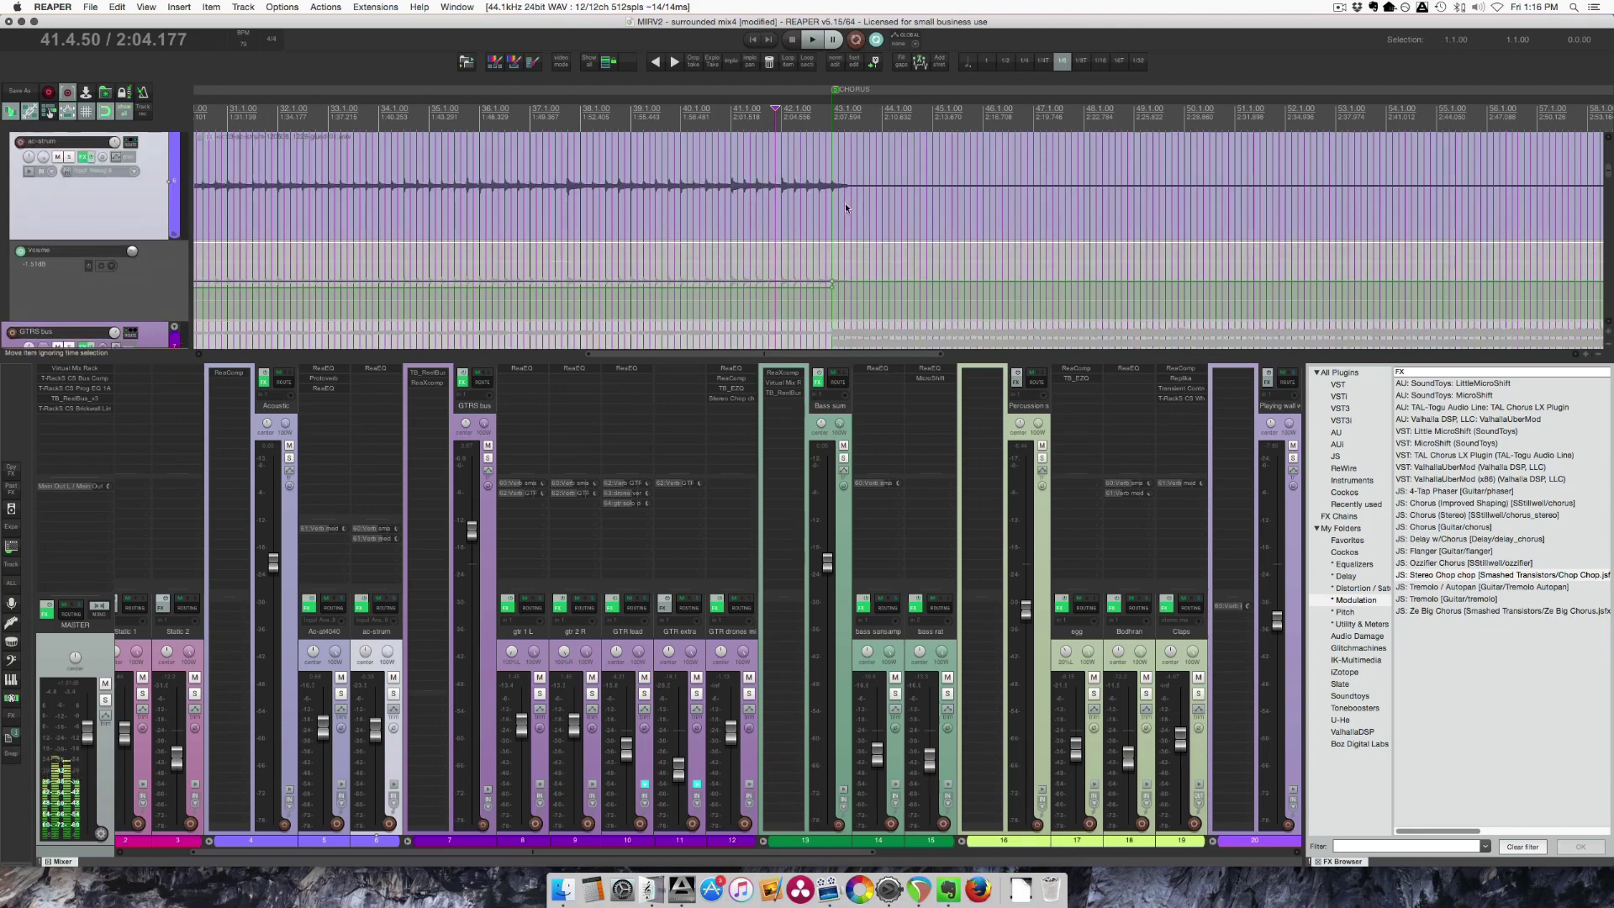
{"action": "scroll", "coordinate": [831, 207], "scroll_direction": "up", "scroll_amount": 5}
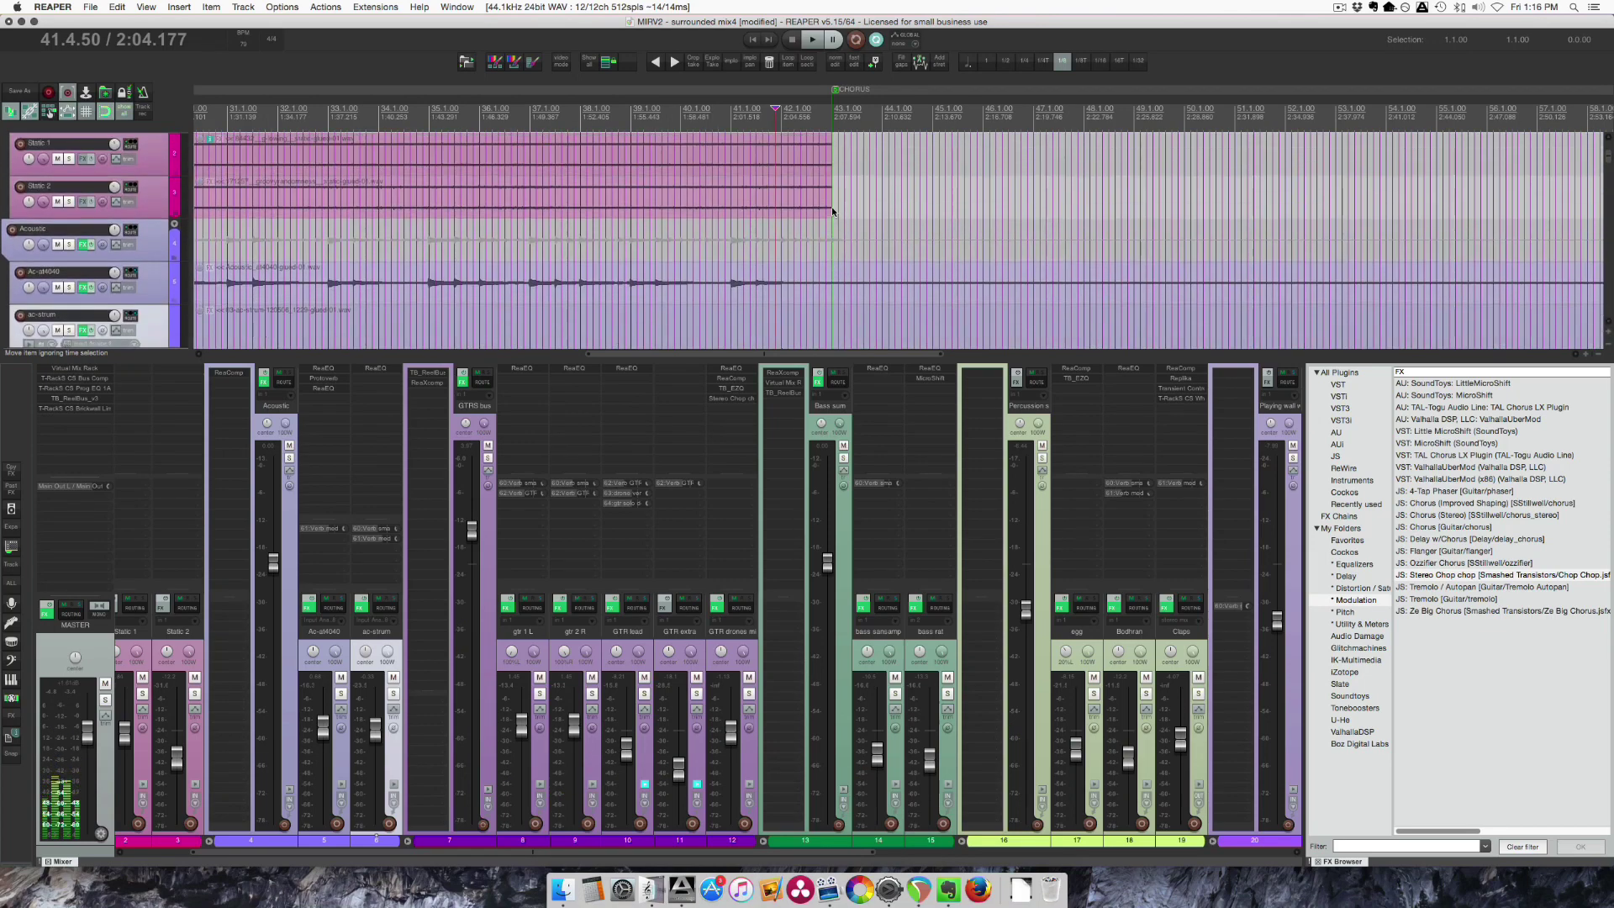
{"action": "scroll", "coordinate": [831, 206], "scroll_direction": "up", "scroll_amount": 2}
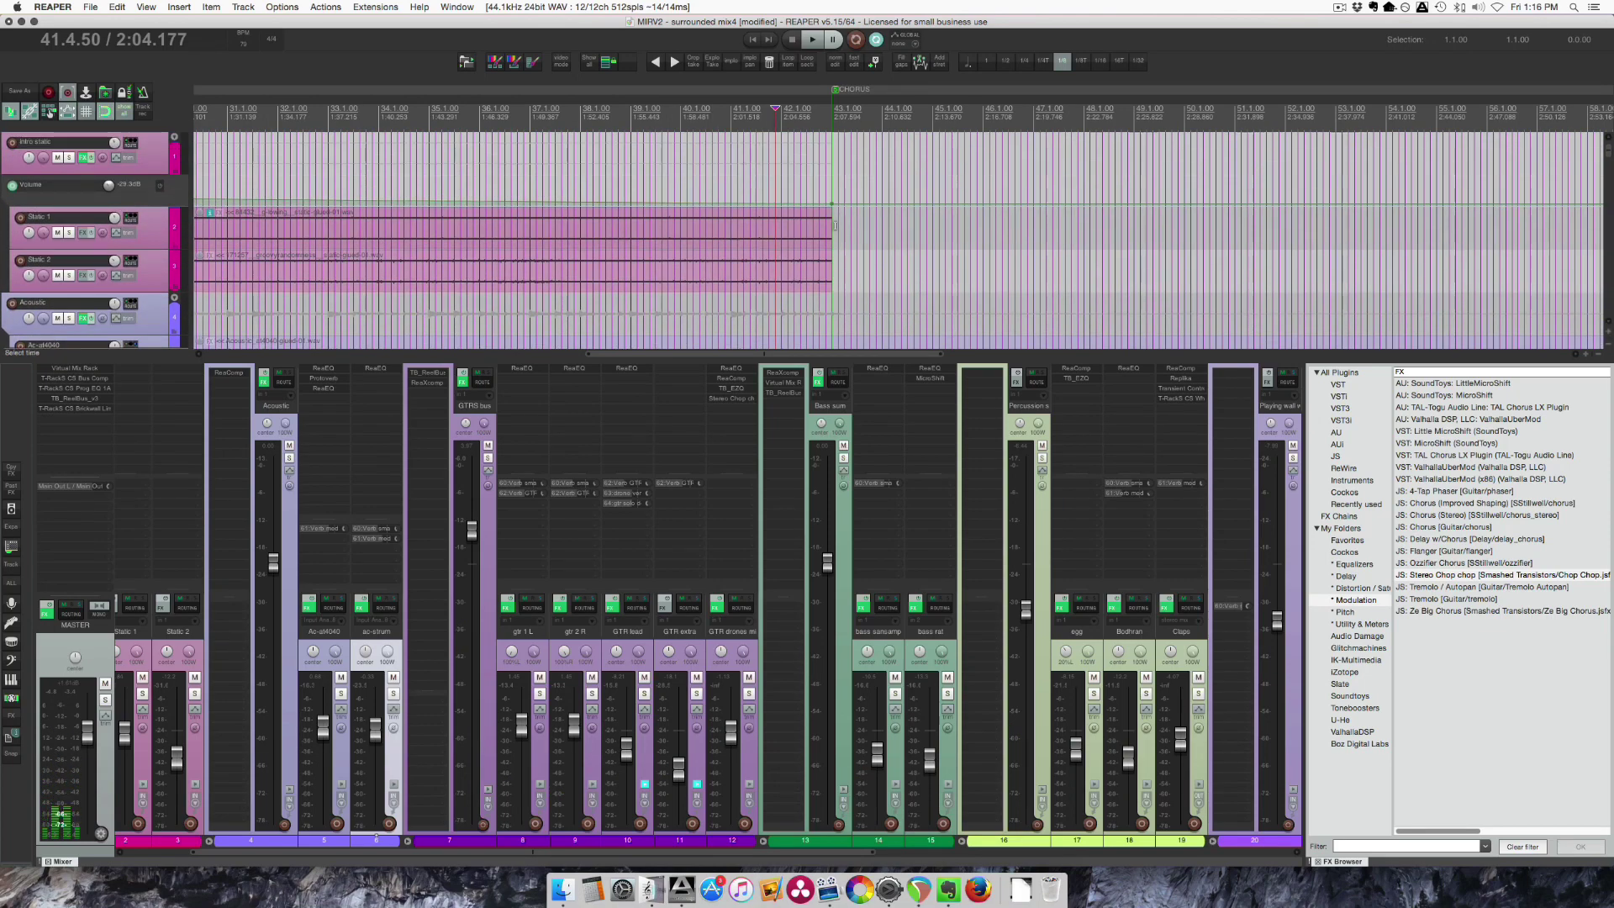
{"action": "scroll", "coordinate": [834, 225], "scroll_direction": "down", "scroll_amount": 1}
{"action": "left_click_drag", "start_coordinate": [786, 132], "coordinate": [832, 117]}
{"action": "scroll", "coordinate": [850, 208], "scroll_direction": "down", "scroll_amount": 4}
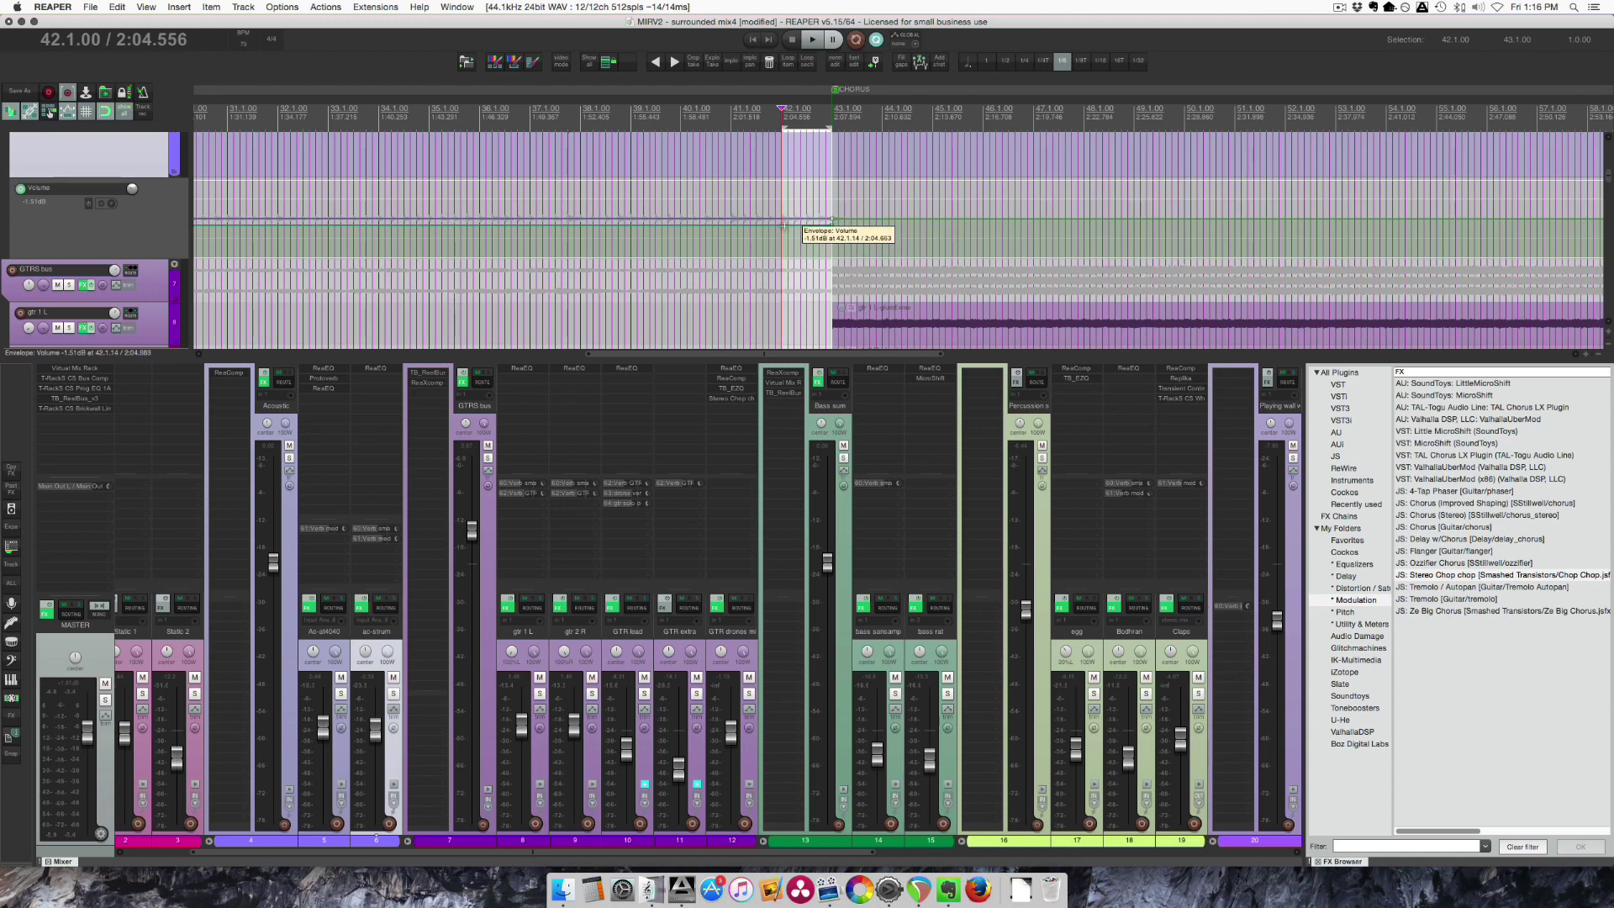
{"action": "mouse_move", "coordinate": [794, 227]}
{"action": "left_mouse_down"}
{"action": "mouse_move", "coordinate": [793, 294]}
{"action": "mouse_move", "coordinate": [782, 244]}
{"action": "left_mouse_up"}
Delete the volume point at bar 43 so the volume ramps back up, then browse the tracks.
{"action": "scroll", "coordinate": [795, 228], "scroll_direction": "up", "scroll_amount": 5}
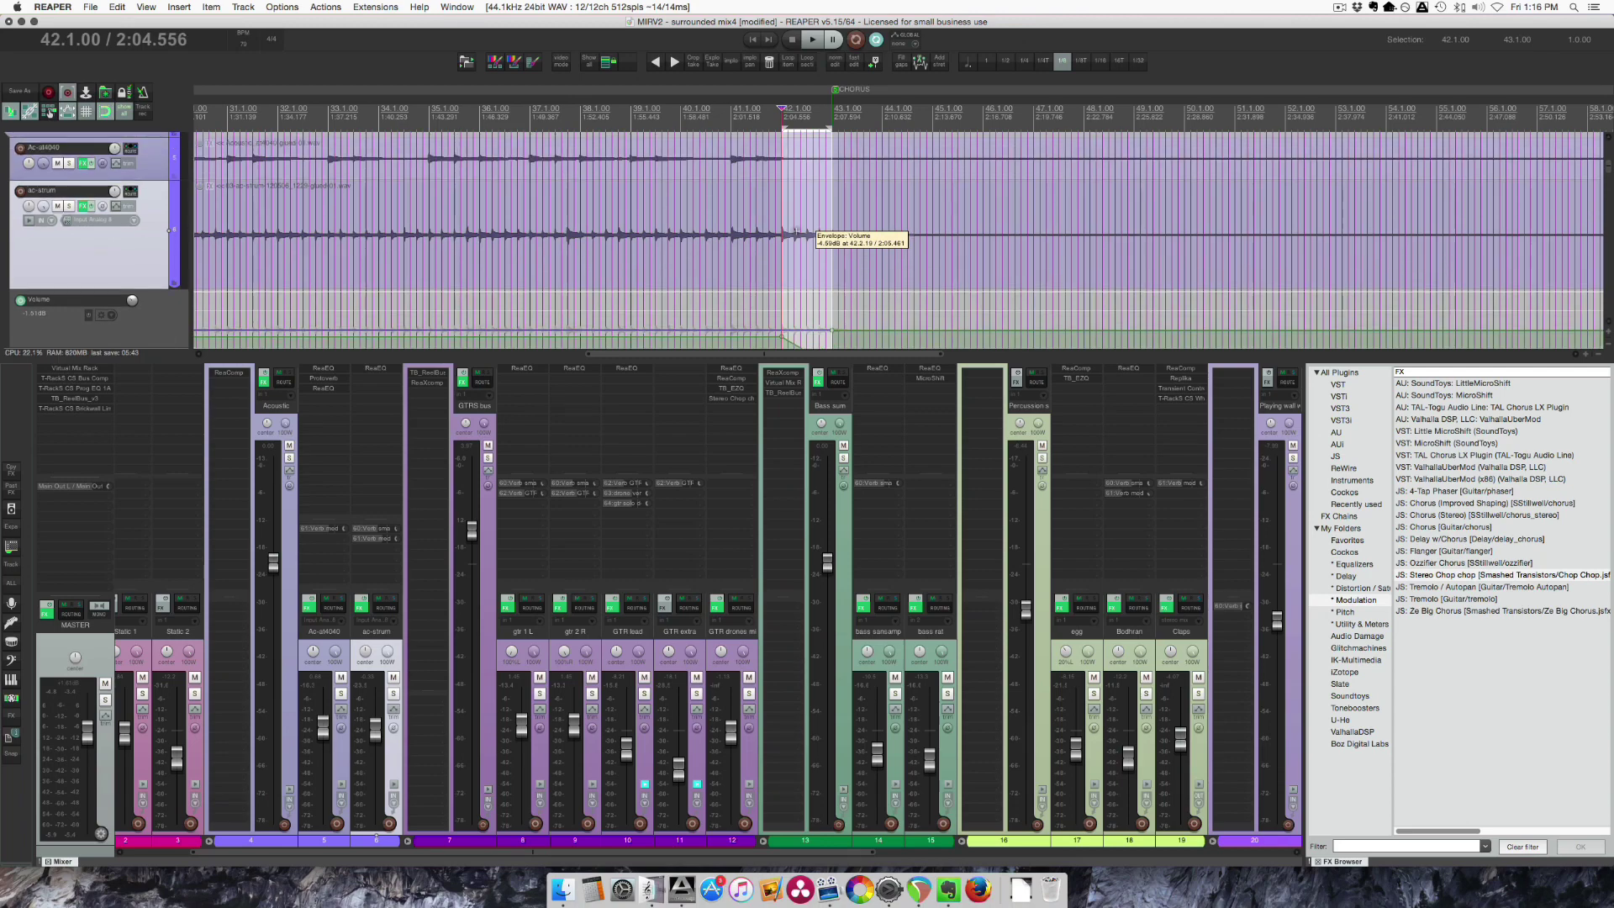
{"action": "scroll", "coordinate": [795, 231], "scroll_direction": "down", "scroll_amount": 5}
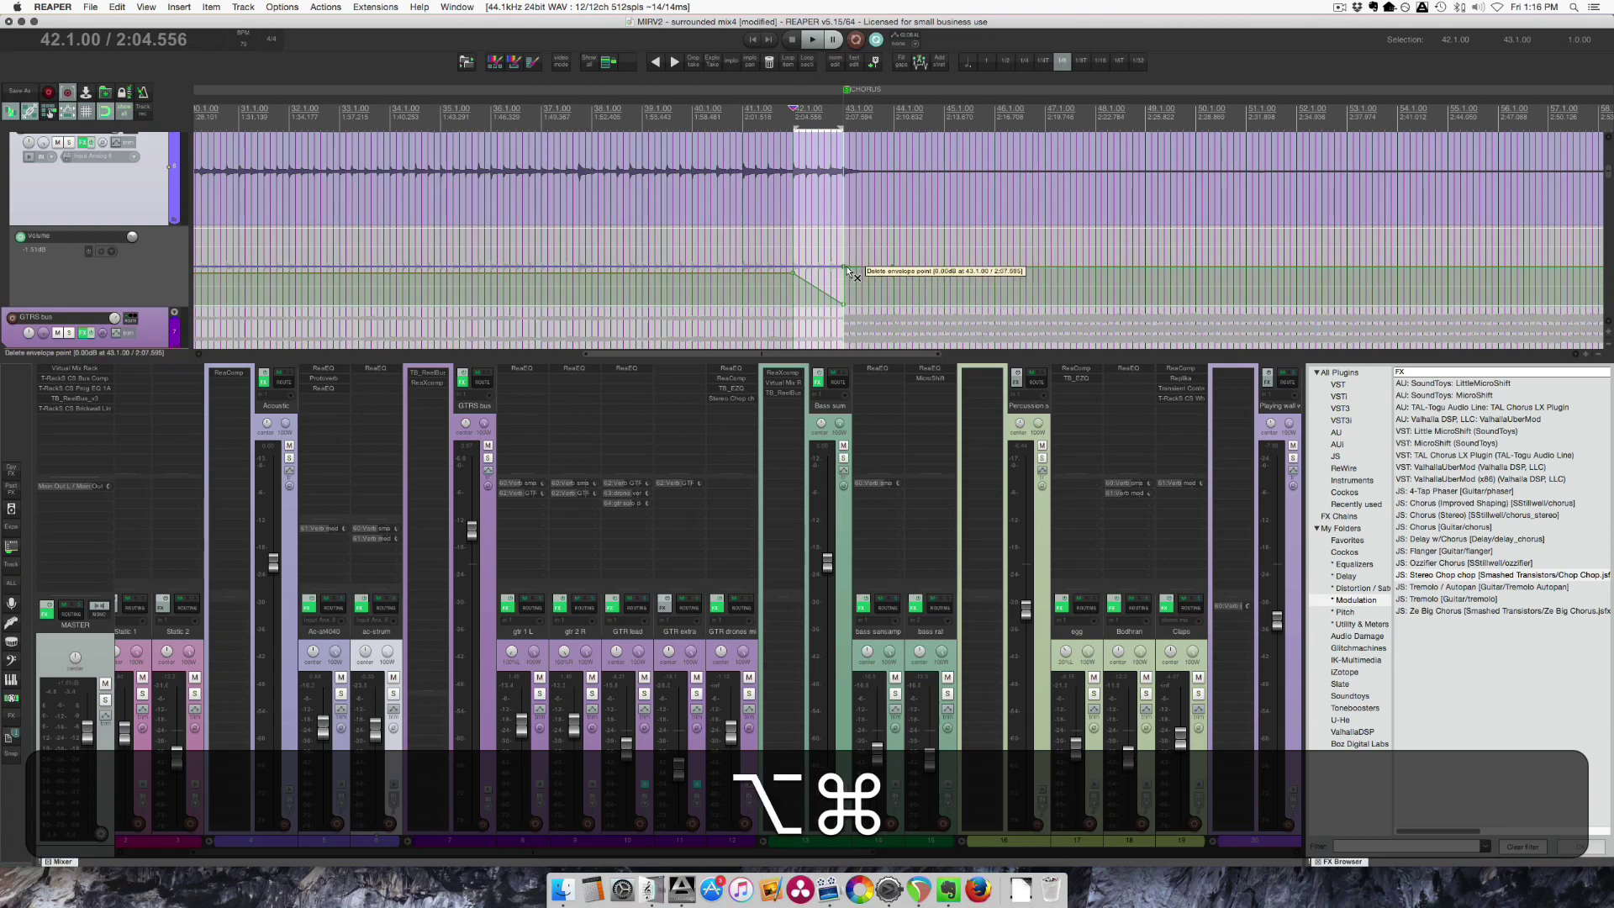
{"action": "left_click", "coordinate": [849, 273], "text": "alt"}
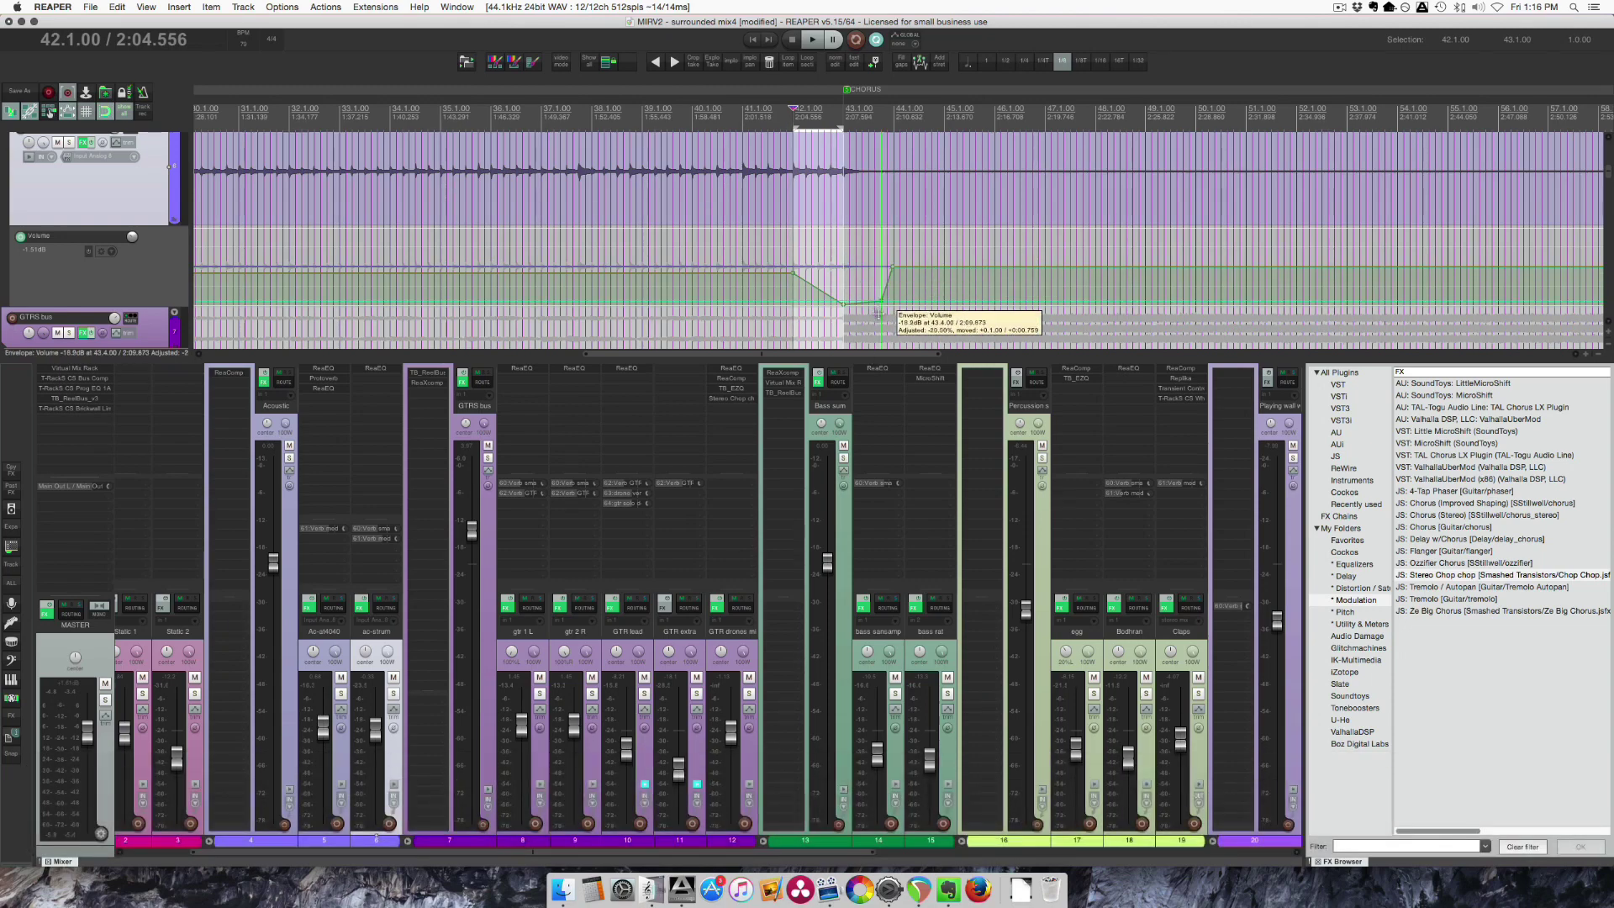
{"action": "scroll", "coordinate": [841, 299], "scroll_direction": "down", "scroll_amount": 5}
{"action": "scroll", "coordinate": [810, 311], "scroll_direction": "down", "scroll_amount": 5}
{"action": "scroll", "coordinate": [811, 315], "scroll_direction": "down", "scroll_amount": 1}
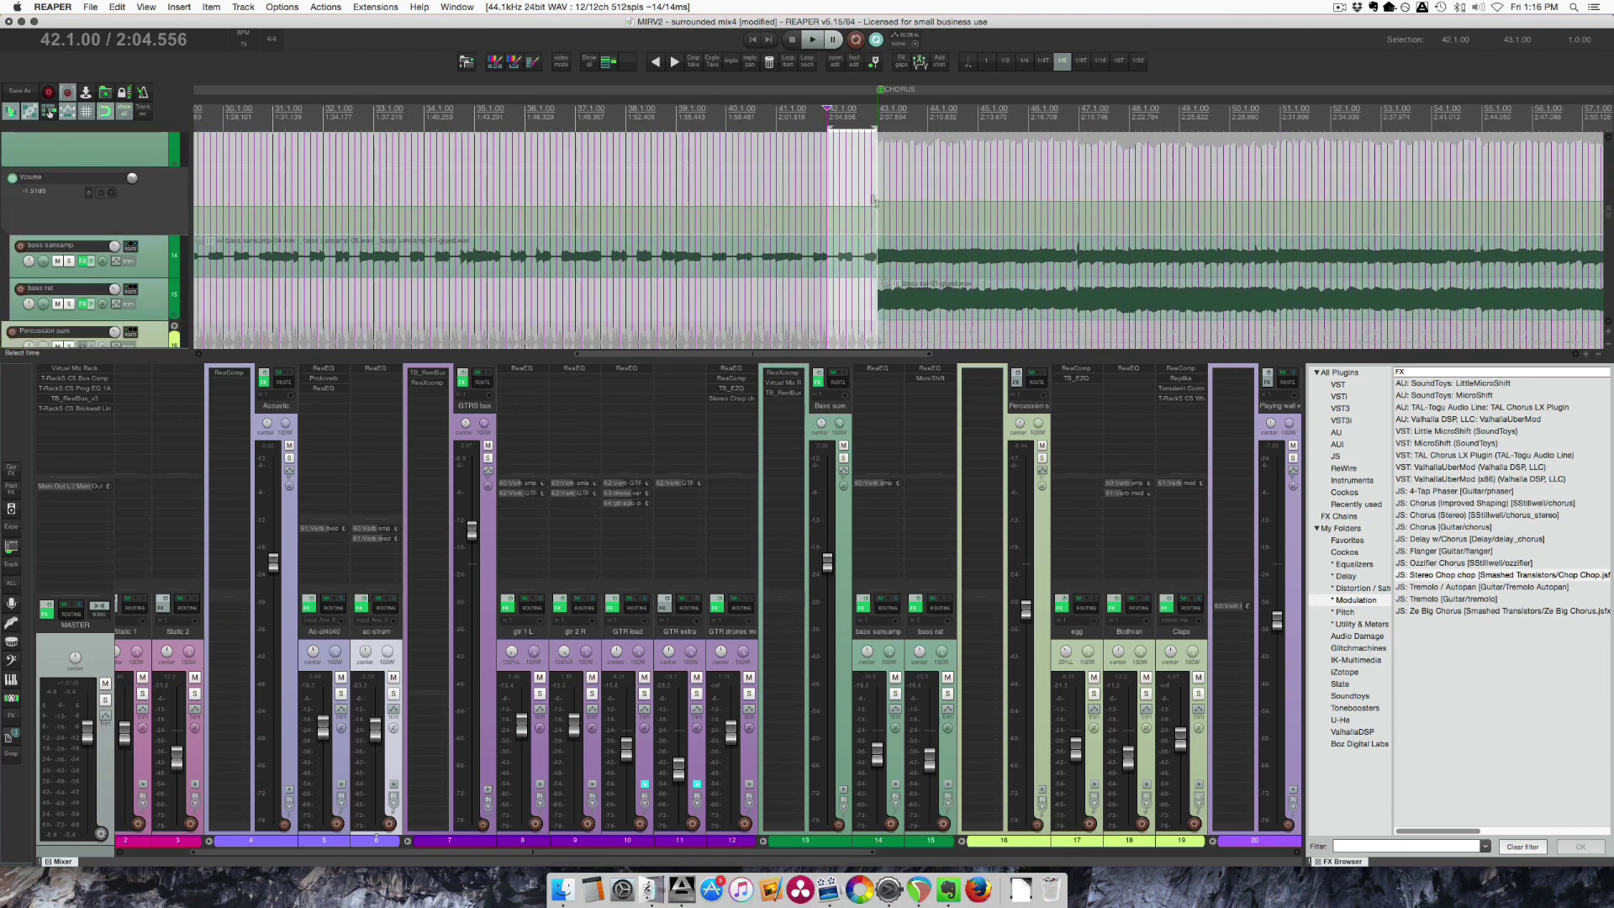
{"action": "scroll", "coordinate": [840, 207], "scroll_direction": "up", "scroll_amount": 1}
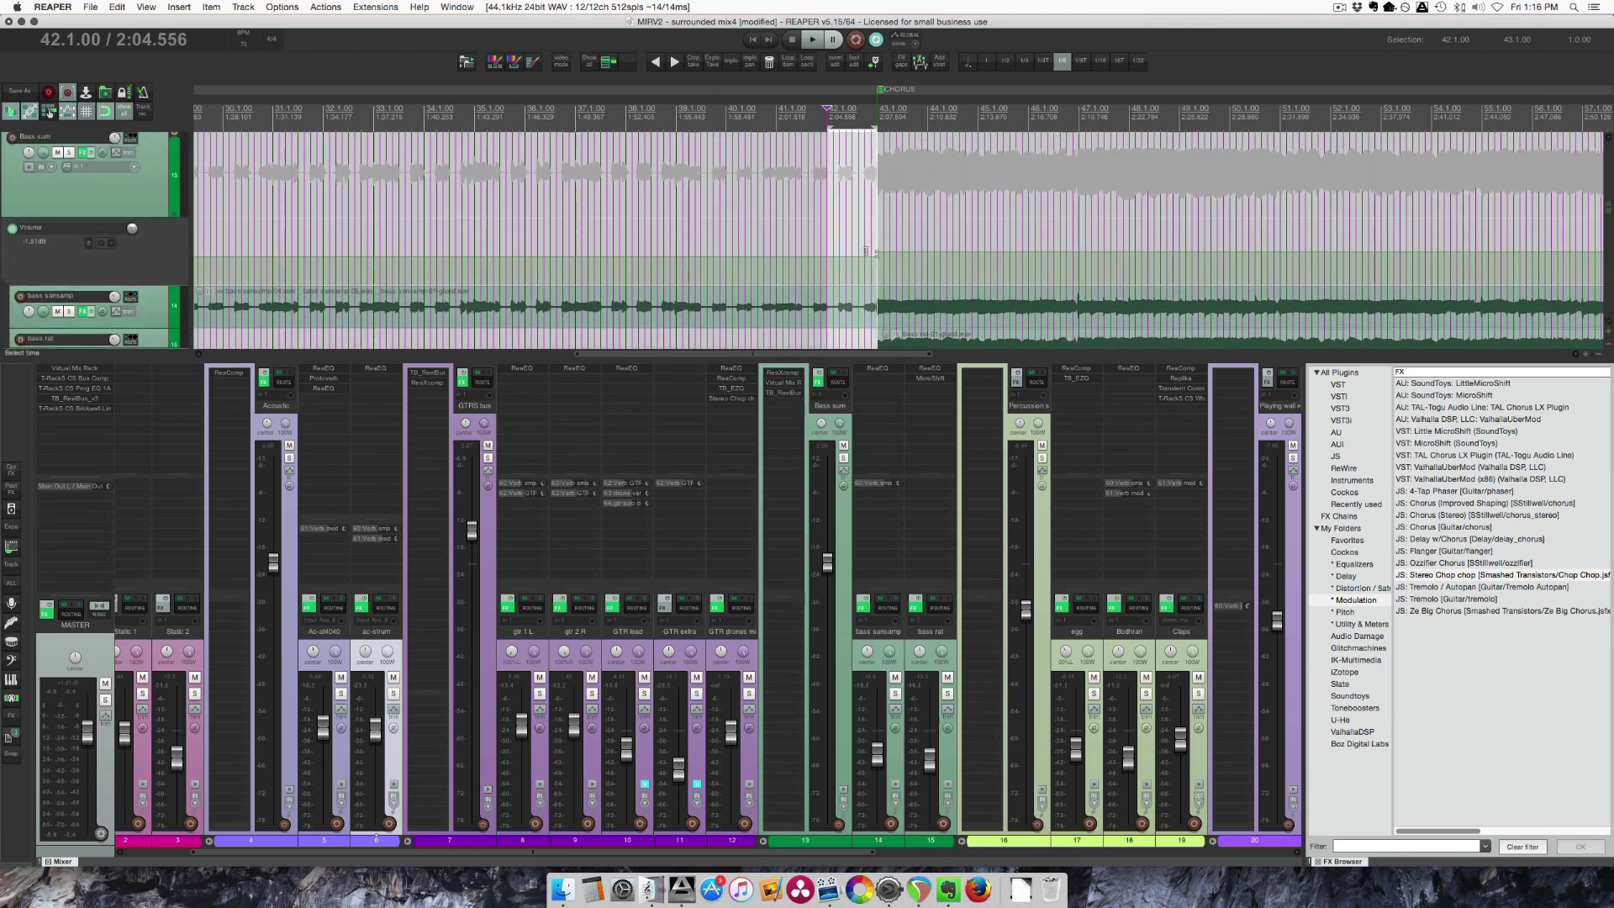
Hide the mixer and show a taller volume envelope lane for the GTRS bus.
{"action": "key", "text": "alt+d"}
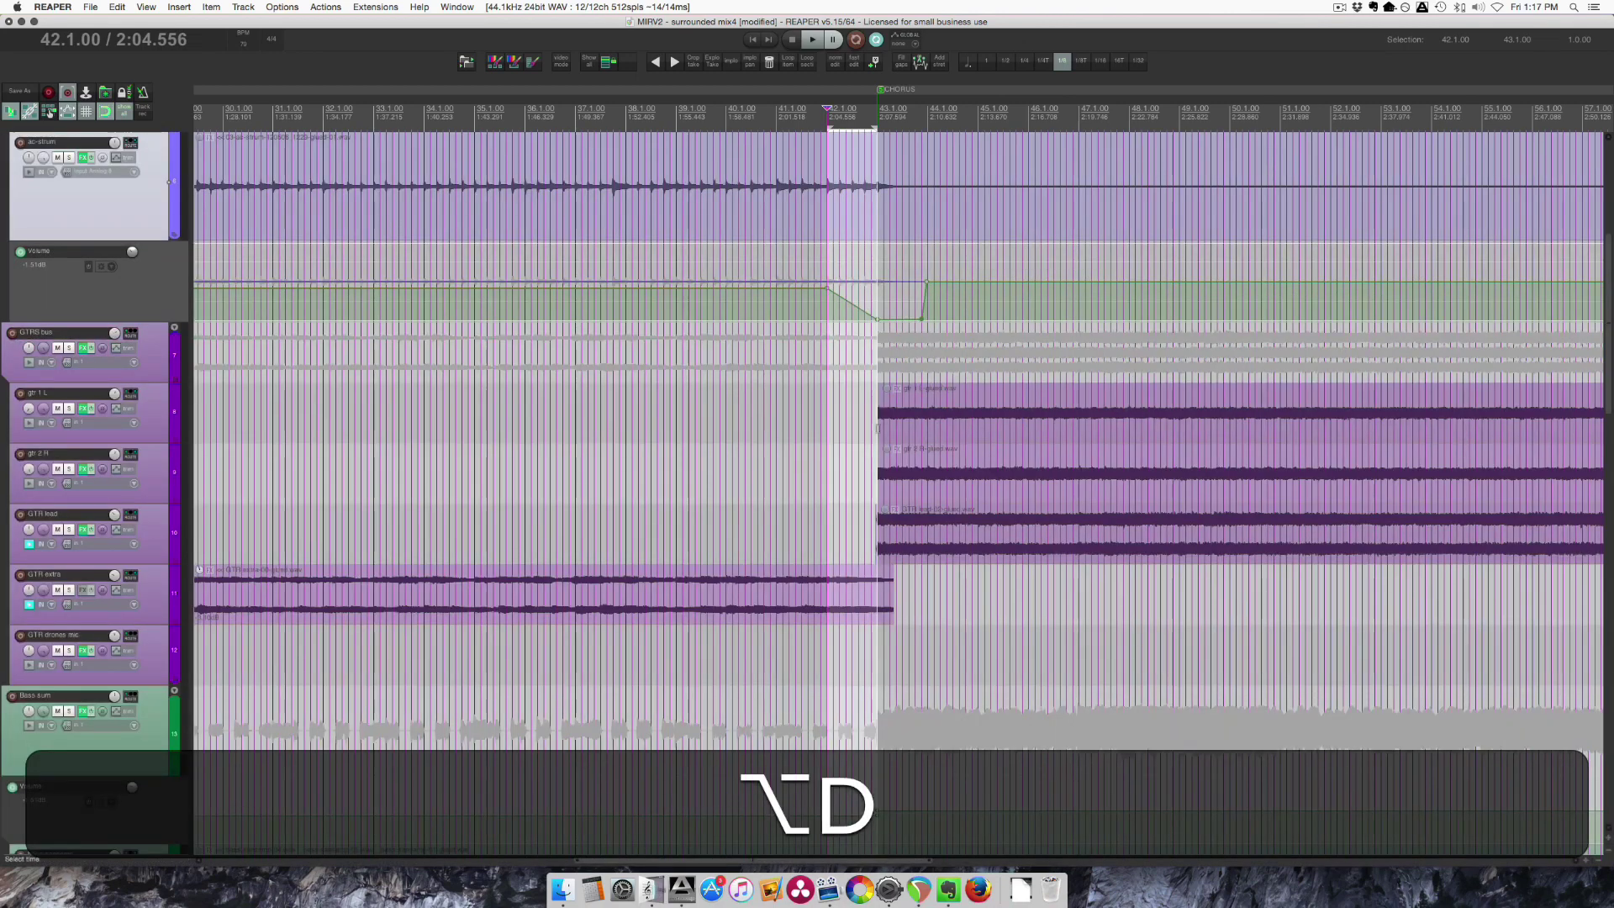
{"action": "scroll", "coordinate": [835, 384], "scroll_direction": "down", "scroll_amount": 4}
{"action": "left_click", "coordinate": [835, 384]}
{"action": "scroll", "coordinate": [836, 390], "scroll_direction": "up", "scroll_amount": 3}
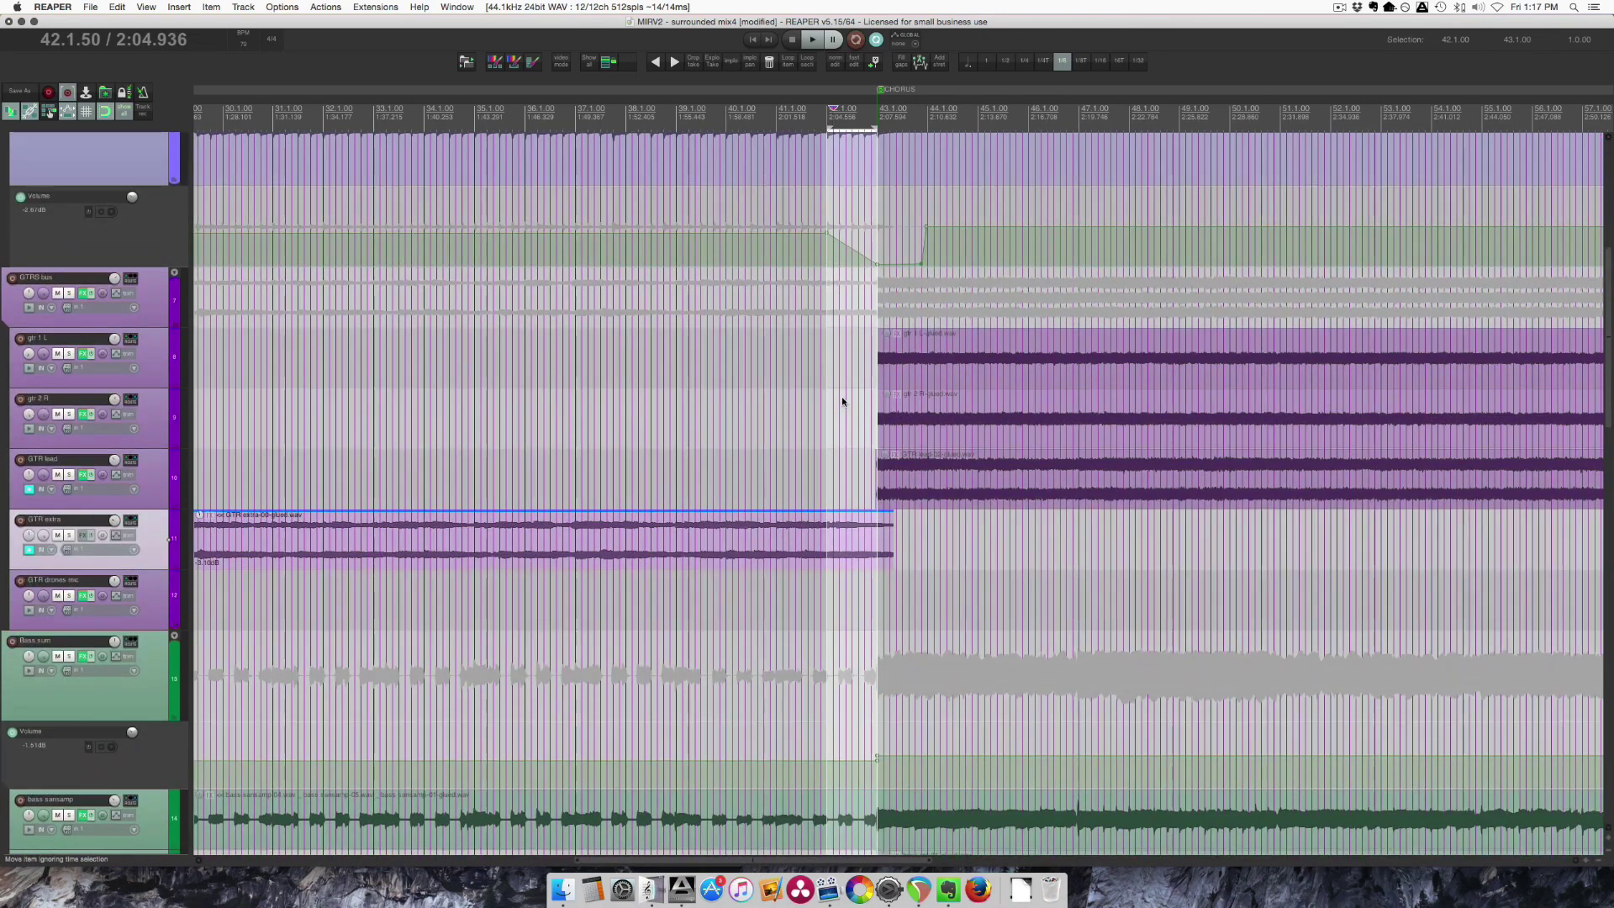
{"action": "left_click", "coordinate": [159, 286]}
{"action": "key", "text": "shift+v"}
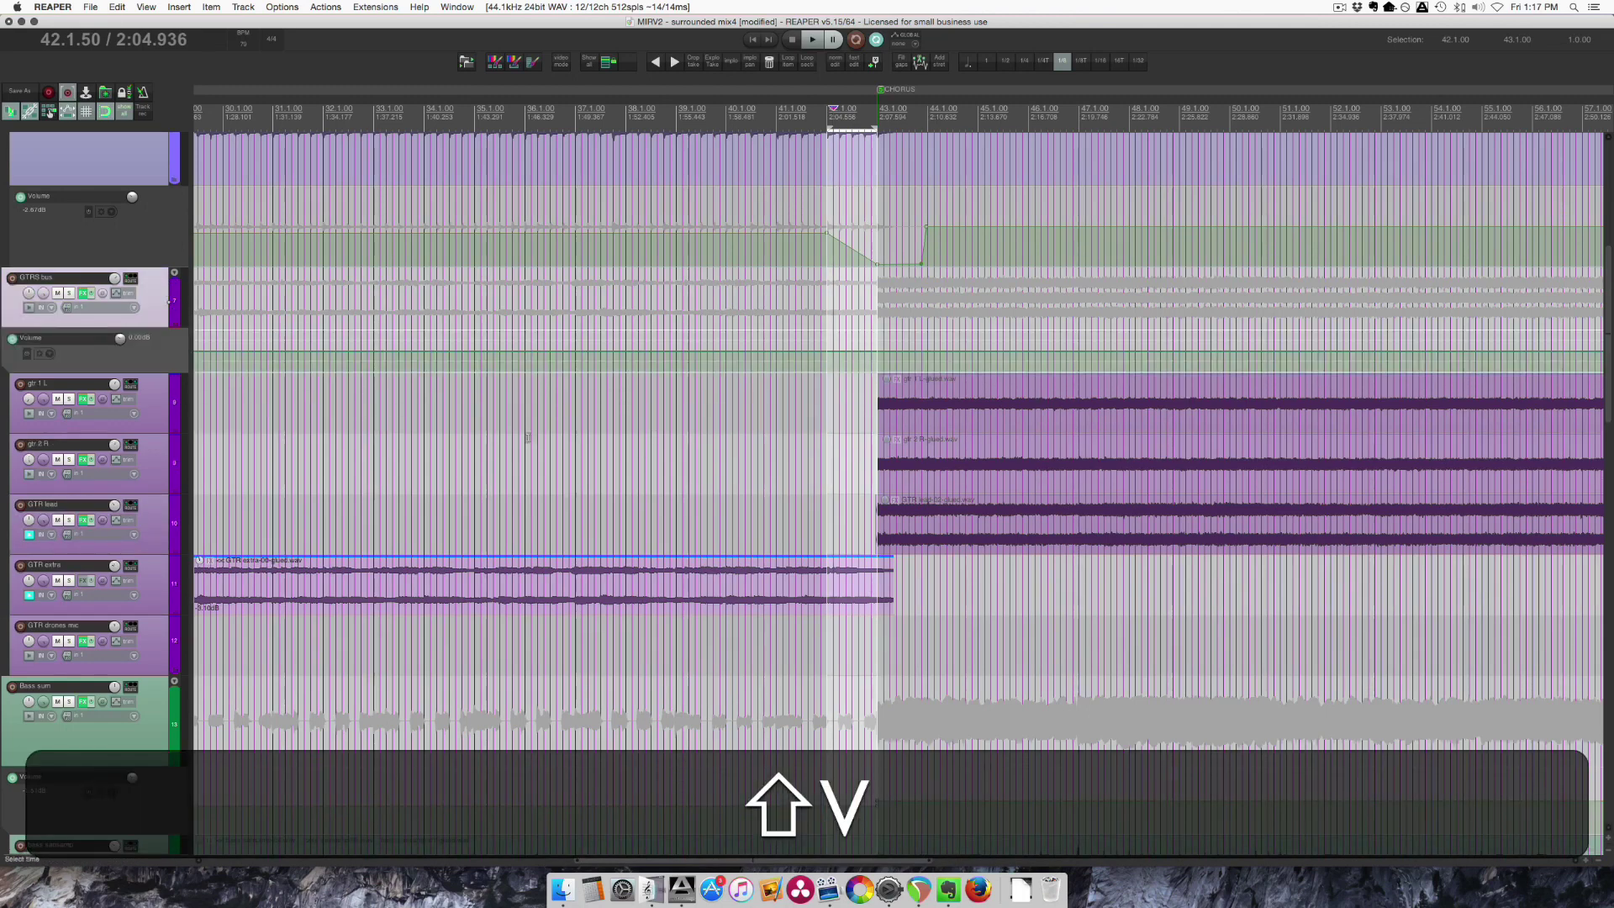
{"action": "left_click_drag", "start_coordinate": [149, 326], "coordinate": [893, 453]}
Ramp the GTRS bus volume down between bar 42 and the CHORUS marker, then play it.
{"action": "key", "text": "shift"}
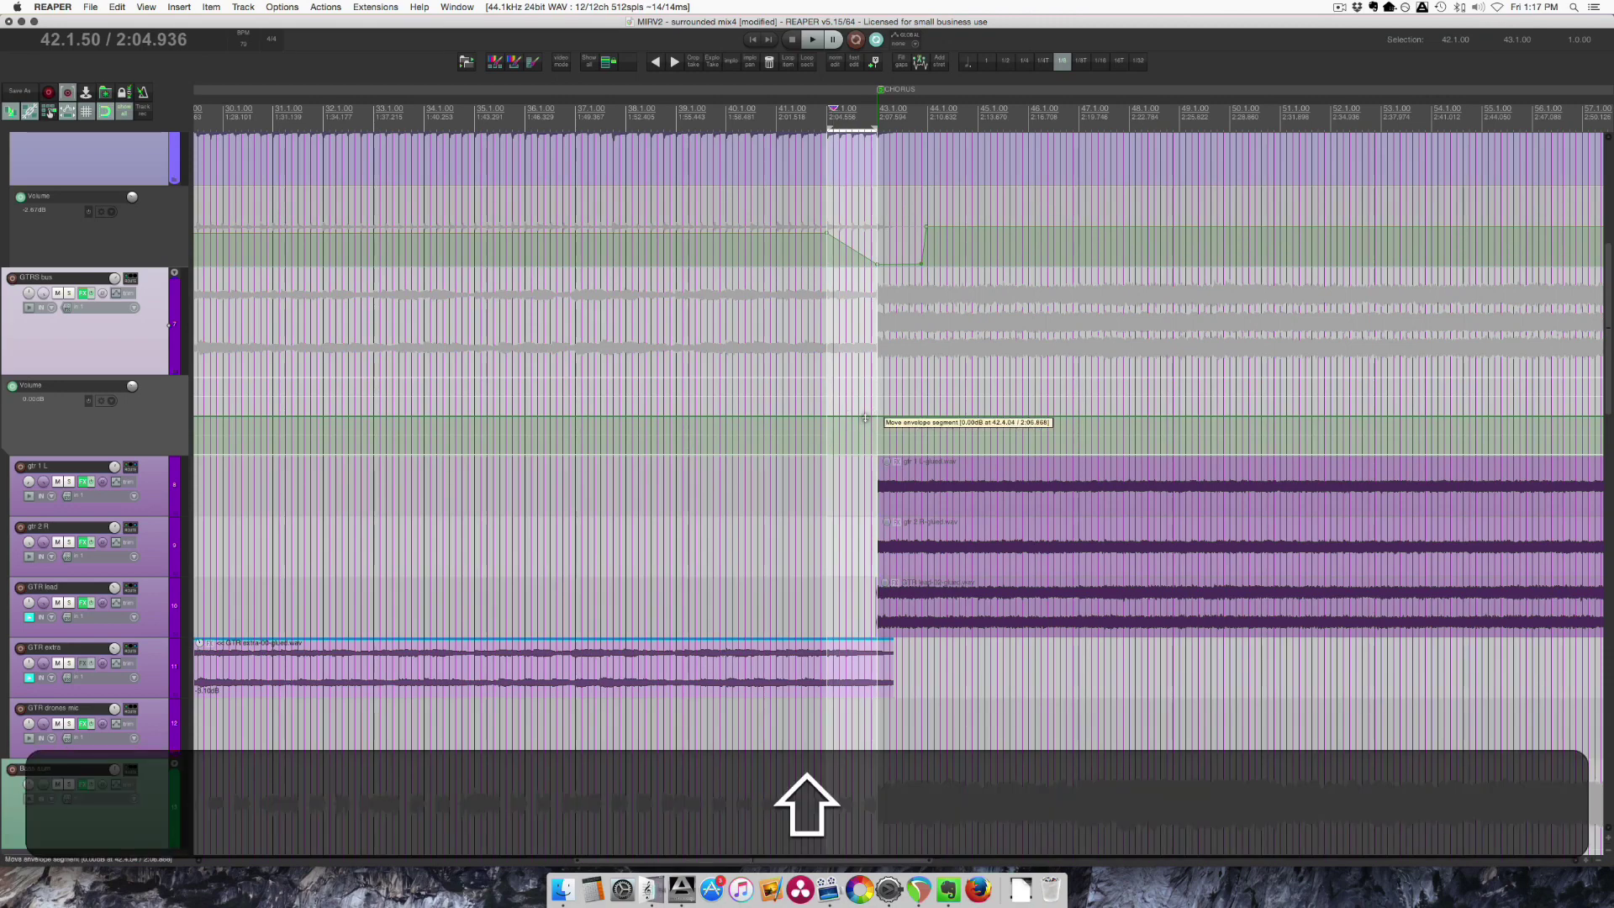
{"action": "left_click_drag", "start_coordinate": [865, 418], "coordinate": [877, 452]}
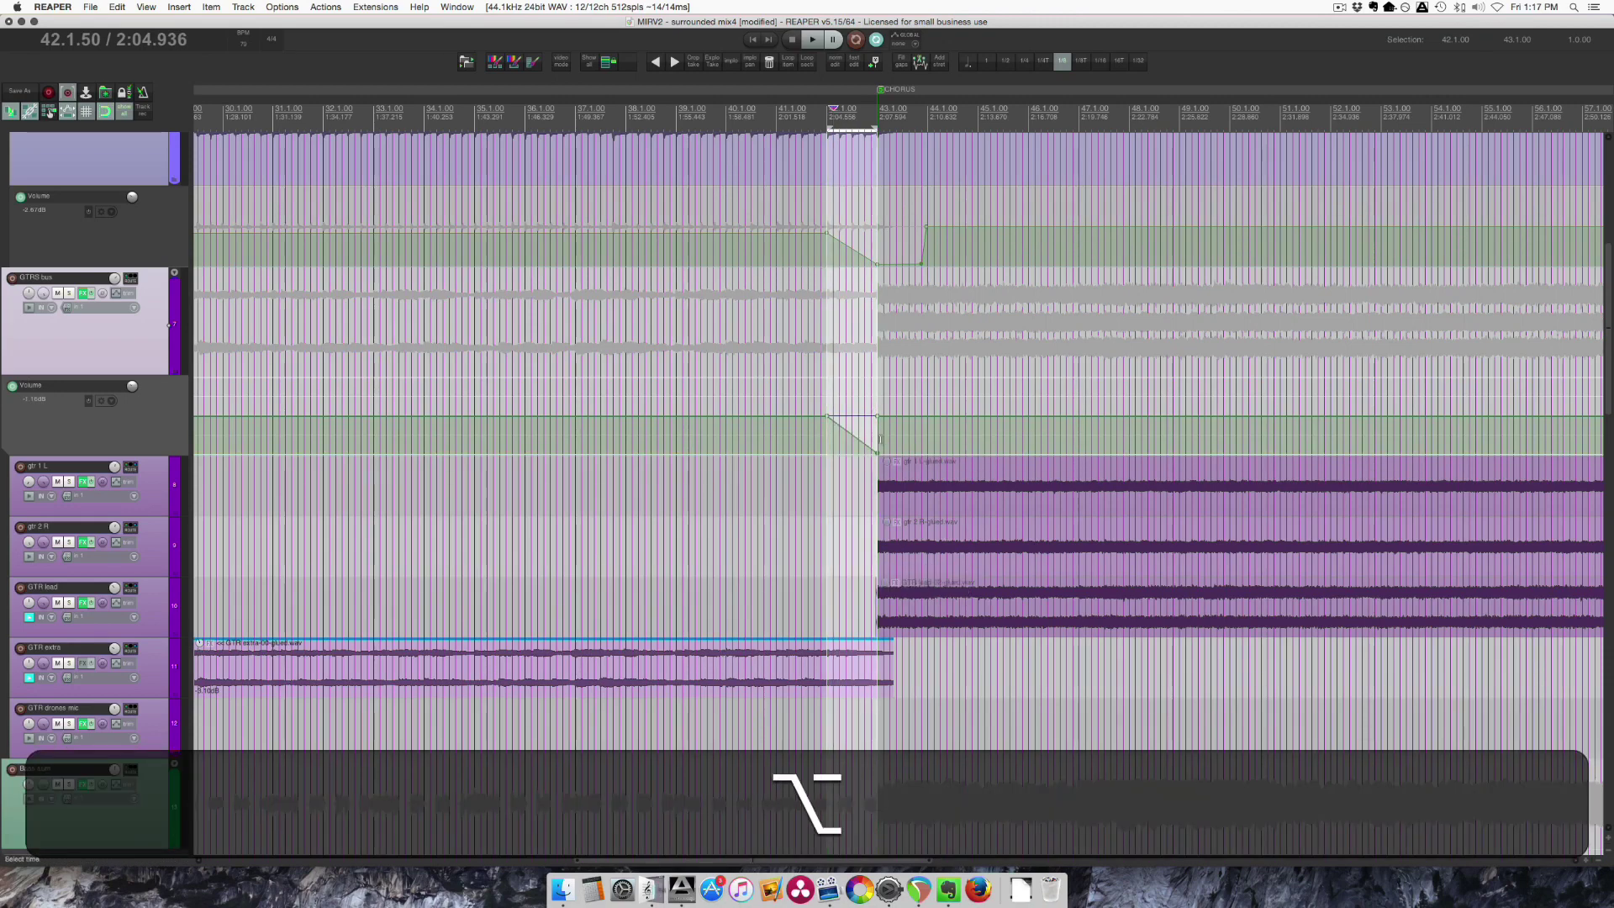
{"action": "key", "text": "space"}
{"action": "key", "text": "Escape"}
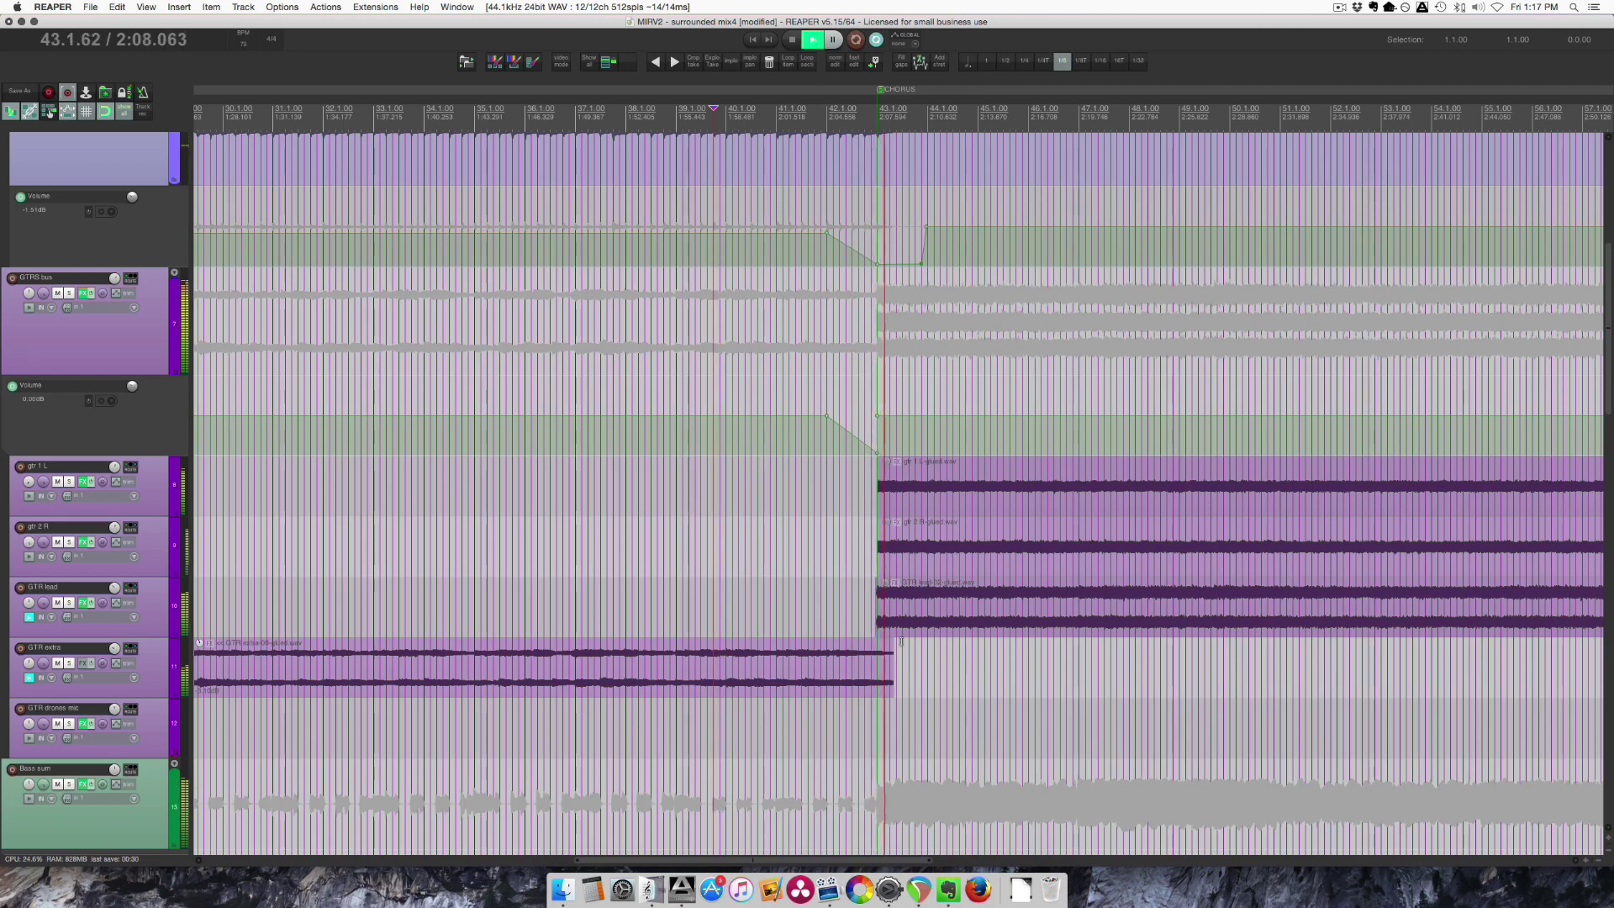
{"action": "key", "text": "space"}
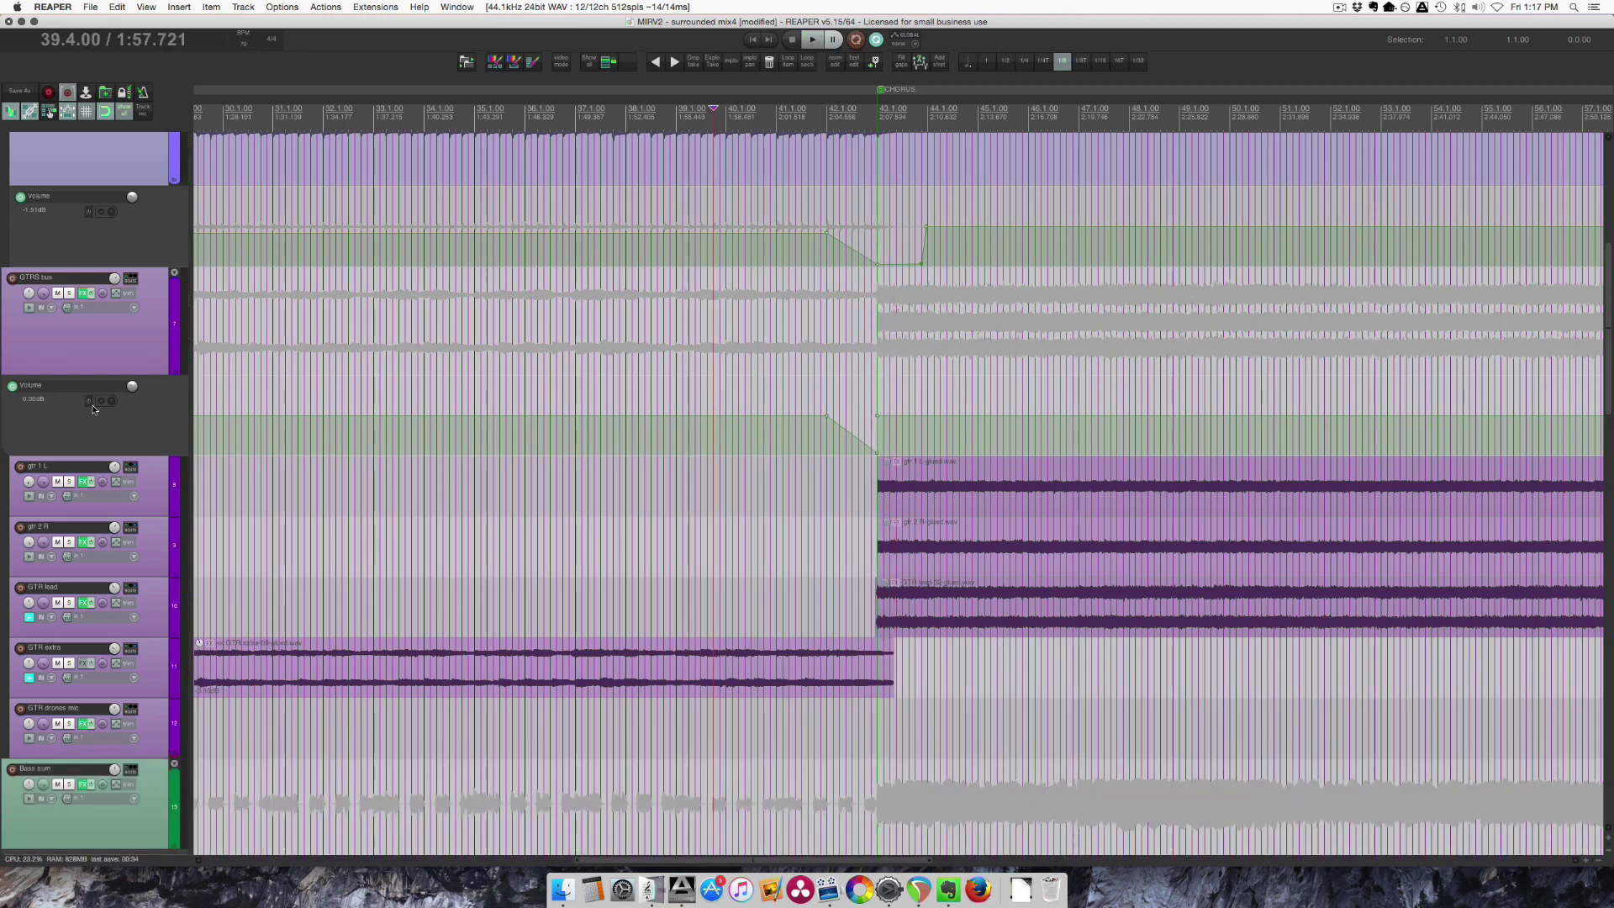
{"action": "left_click", "coordinate": [88, 401]}
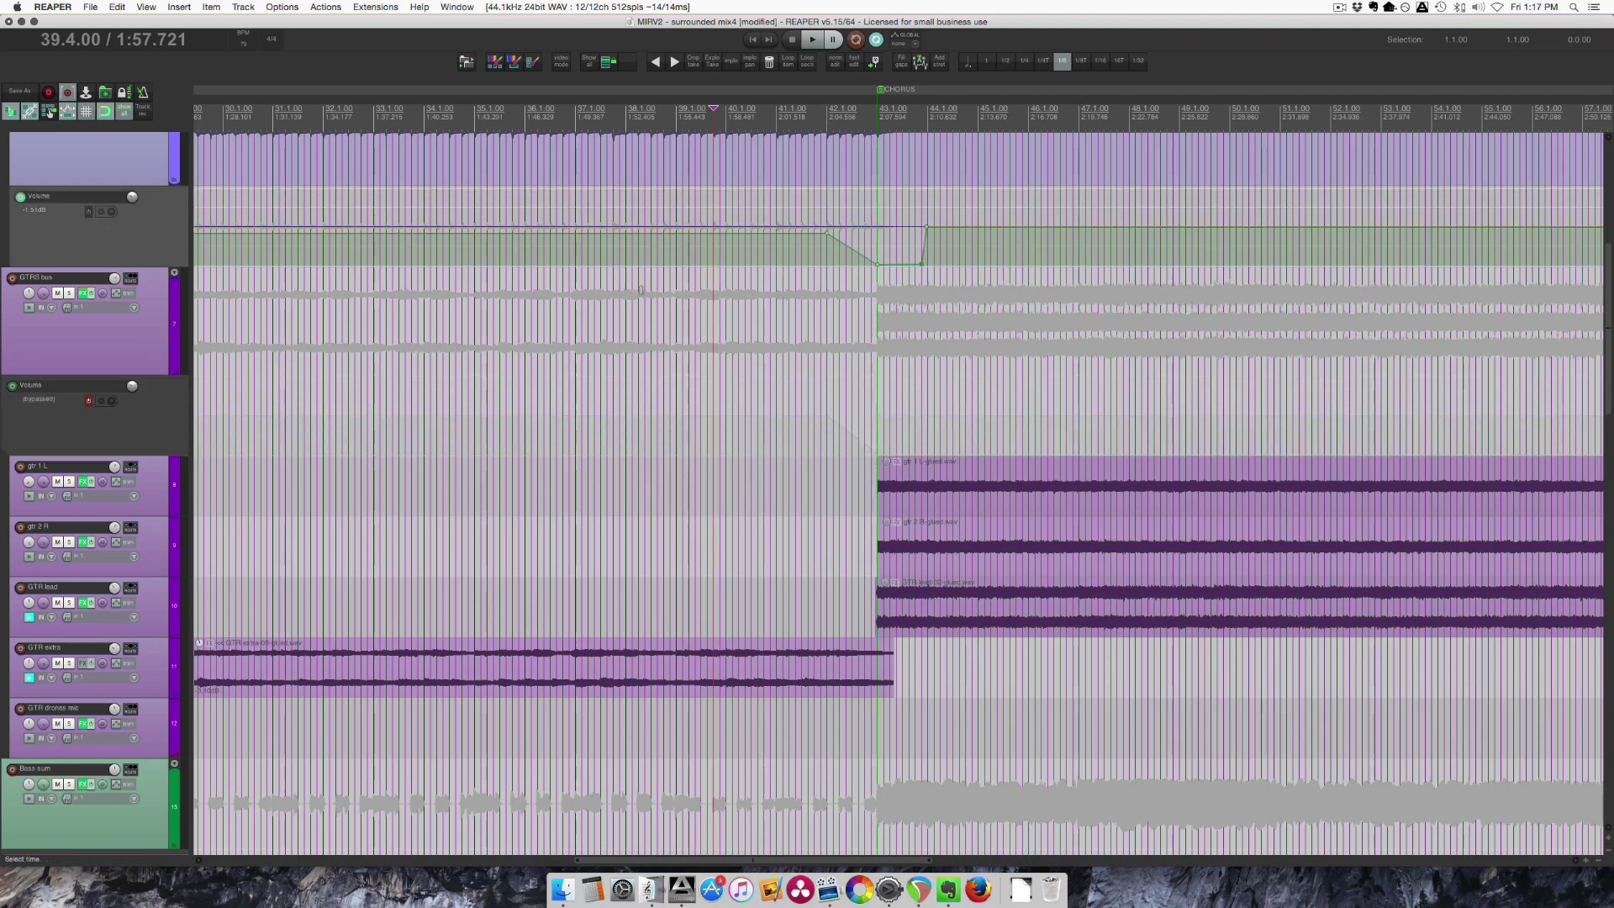
{"action": "left_click", "coordinate": [88, 212]}
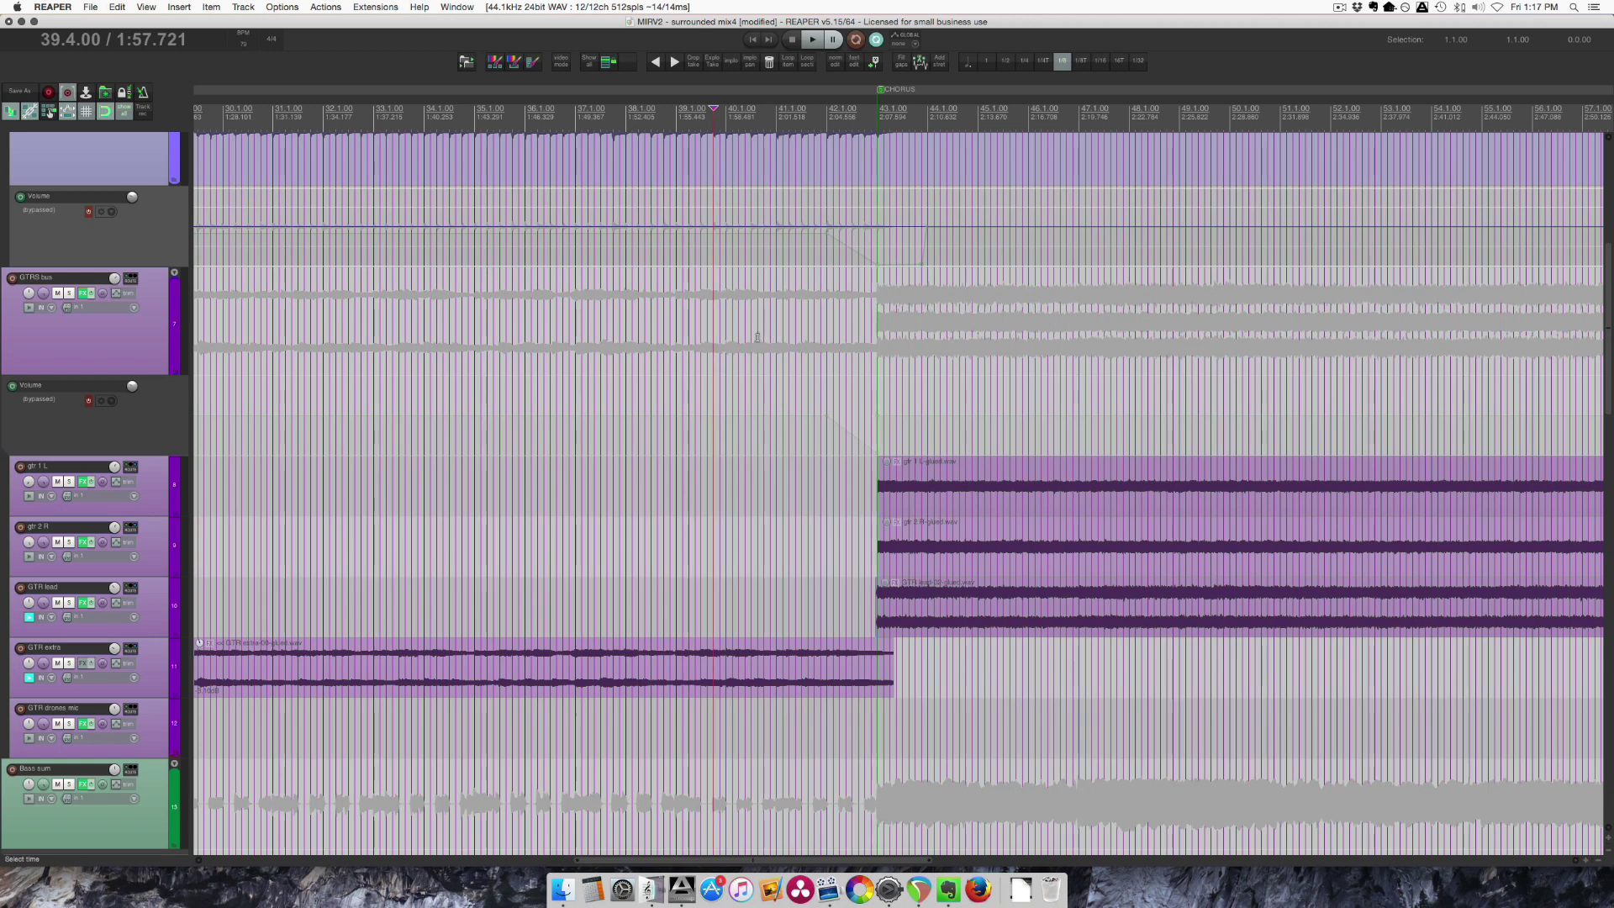
{"action": "key", "text": "space"}
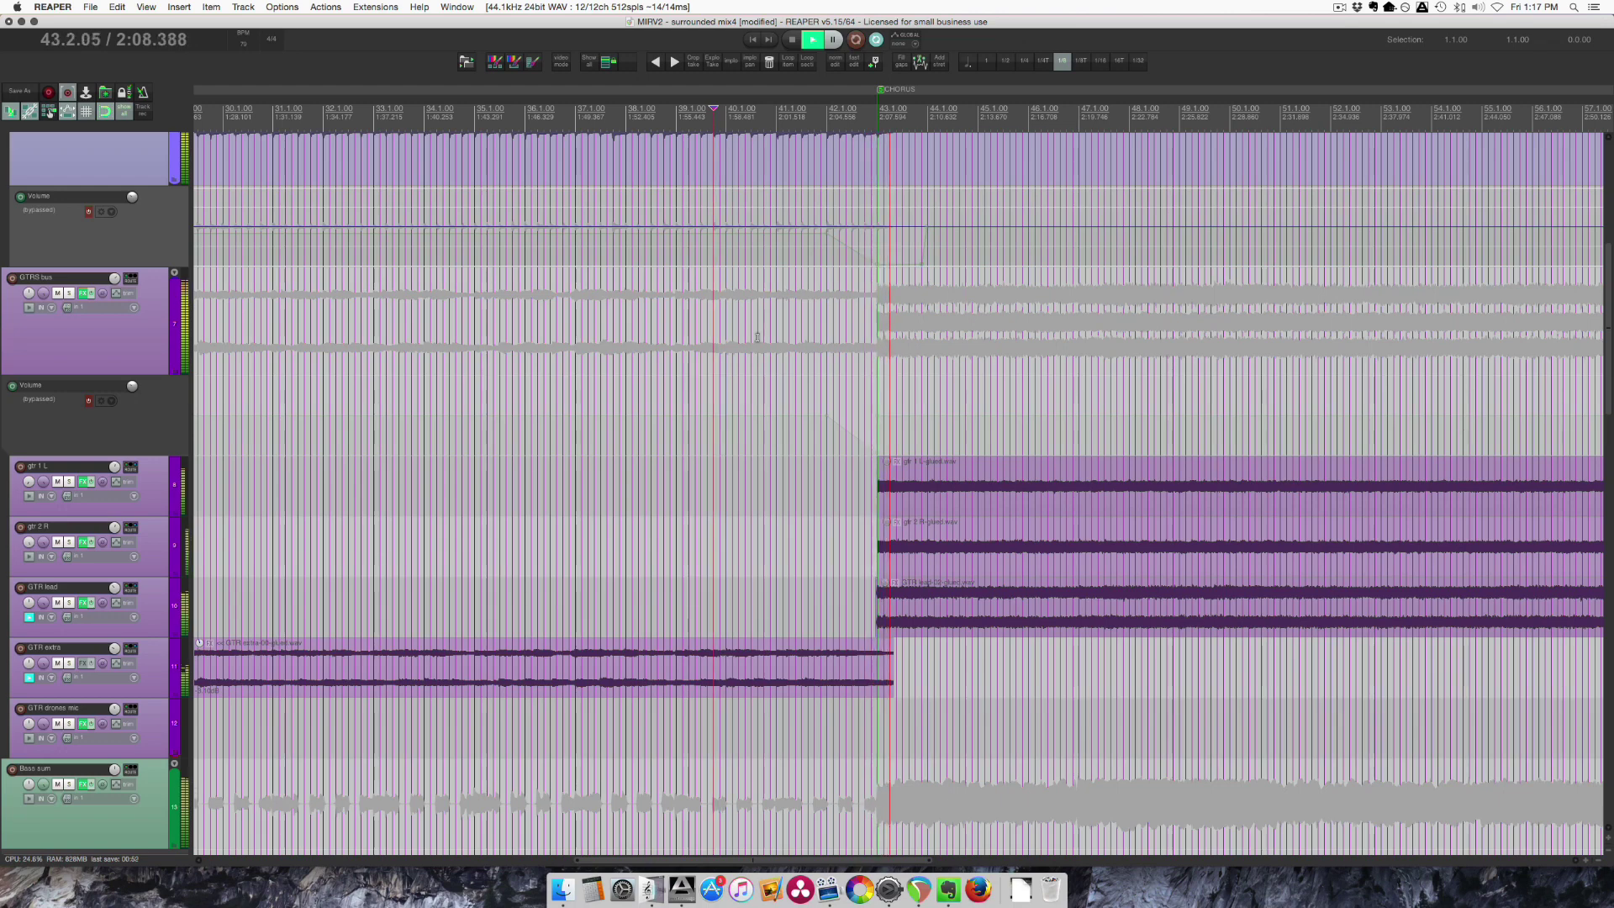
{"action": "key", "text": "space"}
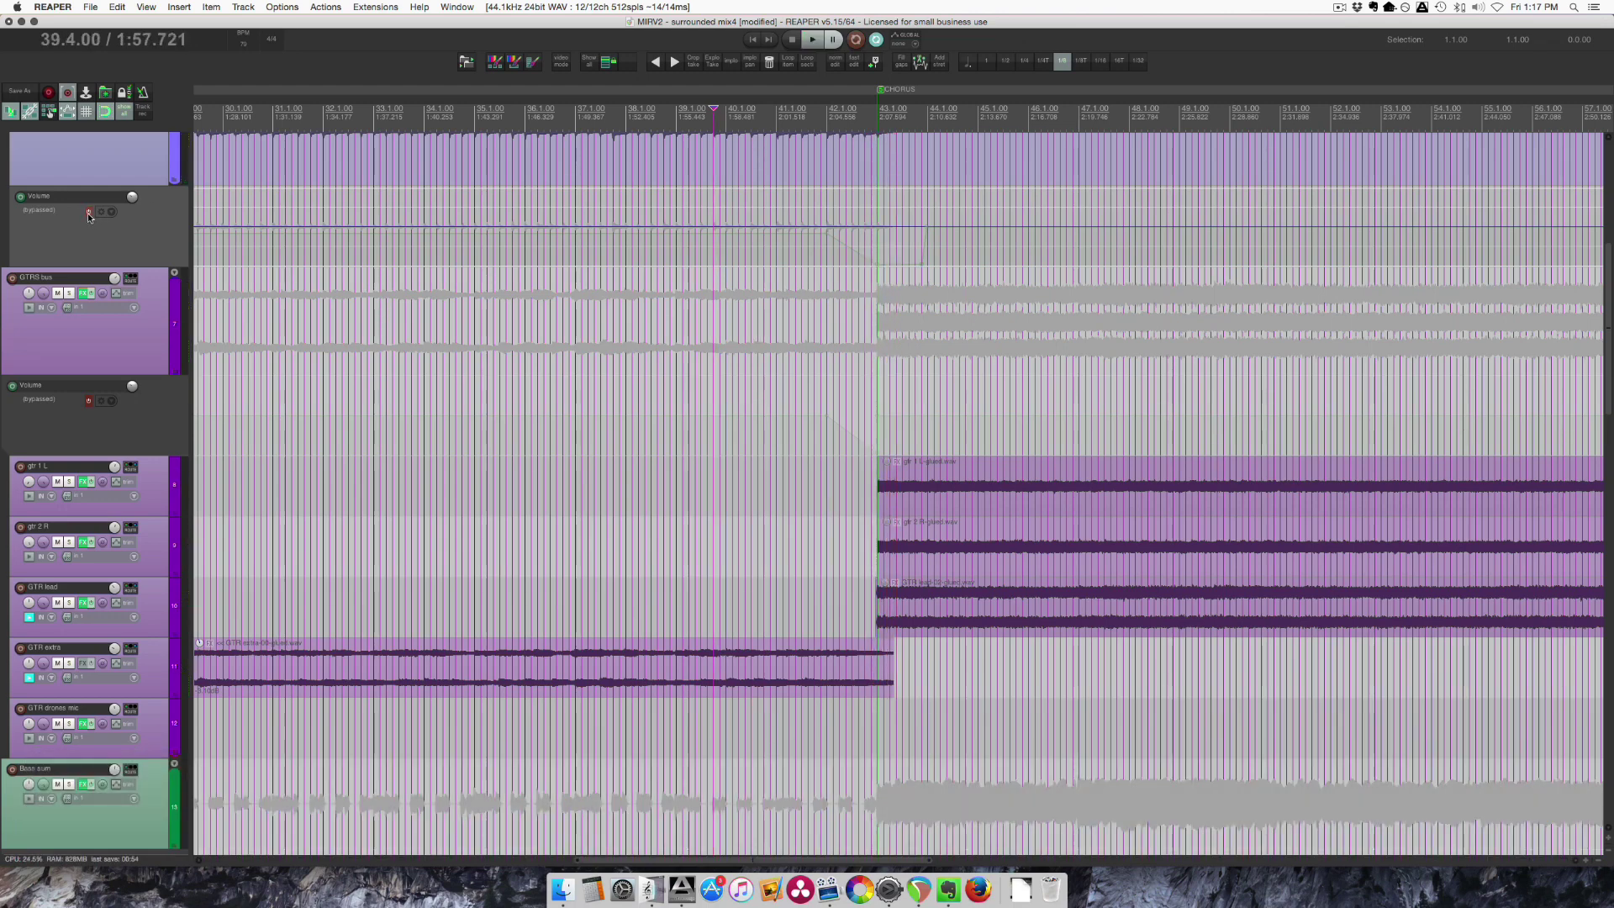
{"action": "left_click", "coordinate": [89, 212]}
{"action": "left_click", "coordinate": [88, 400]}
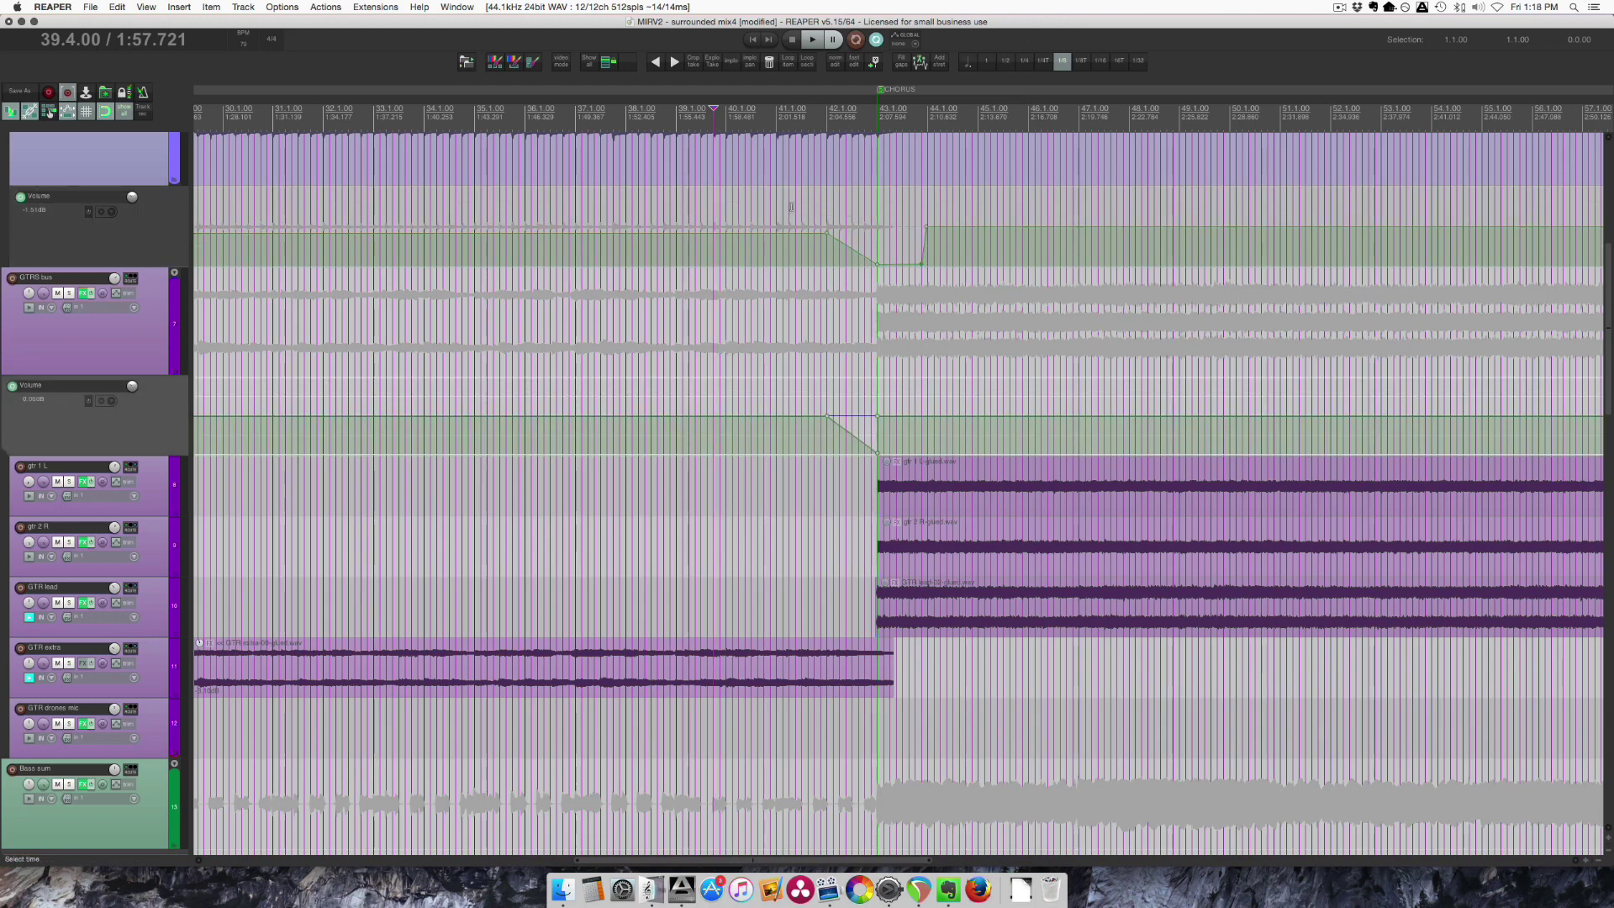
{"action": "key", "text": "space"}
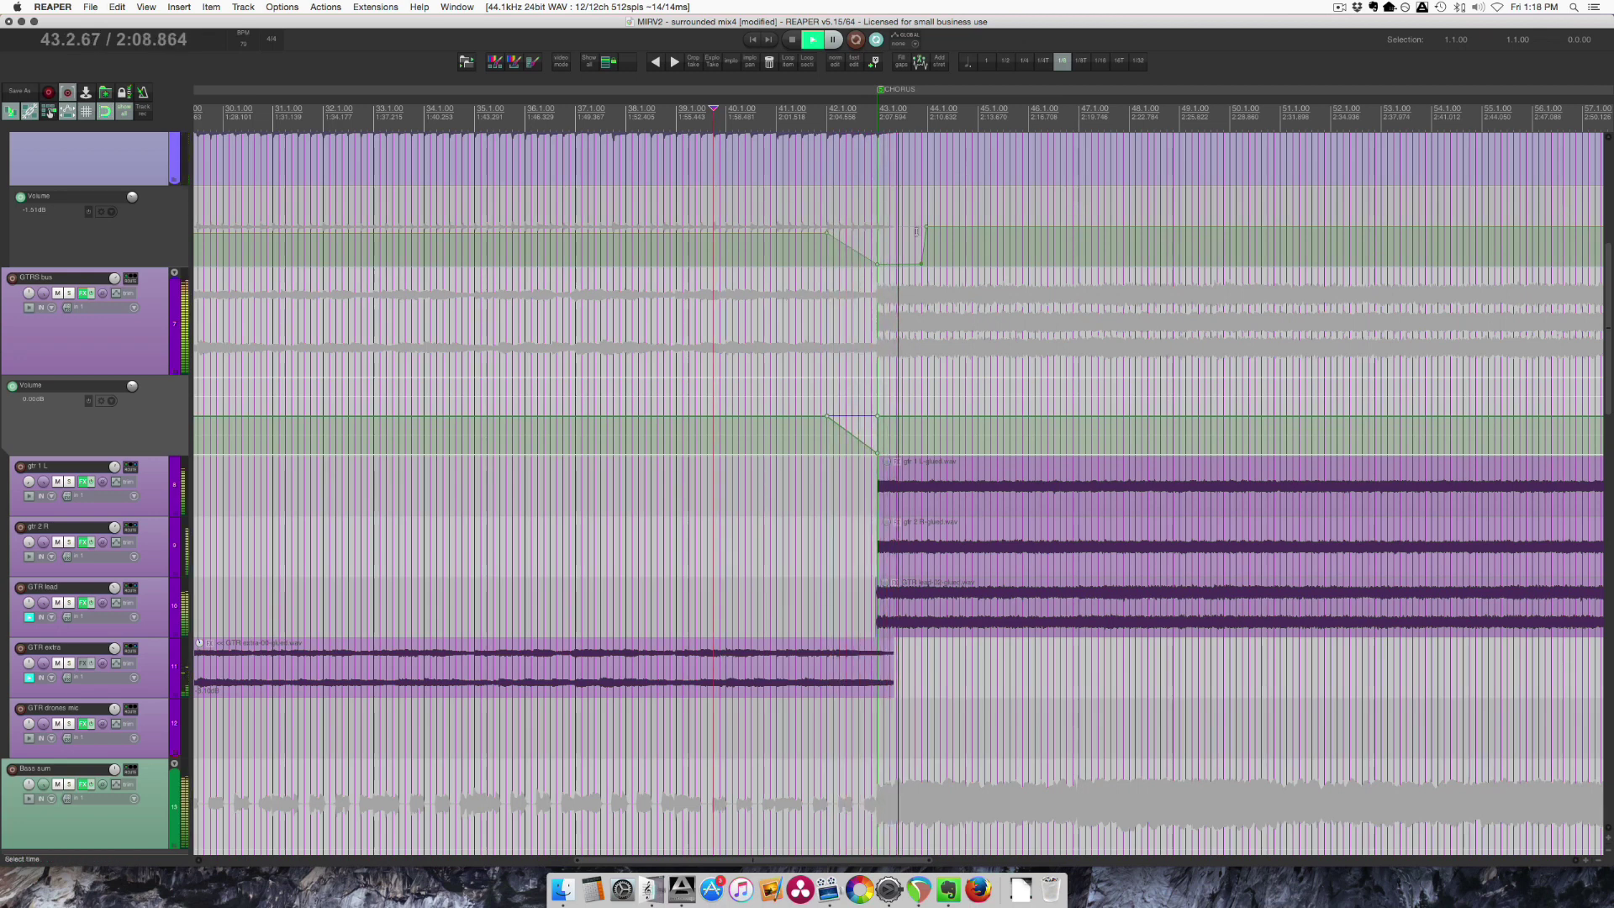
Raise the GTRS bus volume +2.08 dB from bar 43 and delete the point at bar 45.
{"action": "key", "text": "space"}
{"action": "scroll", "coordinate": [918, 430], "scroll_direction": "up", "scroll_amount": 3}
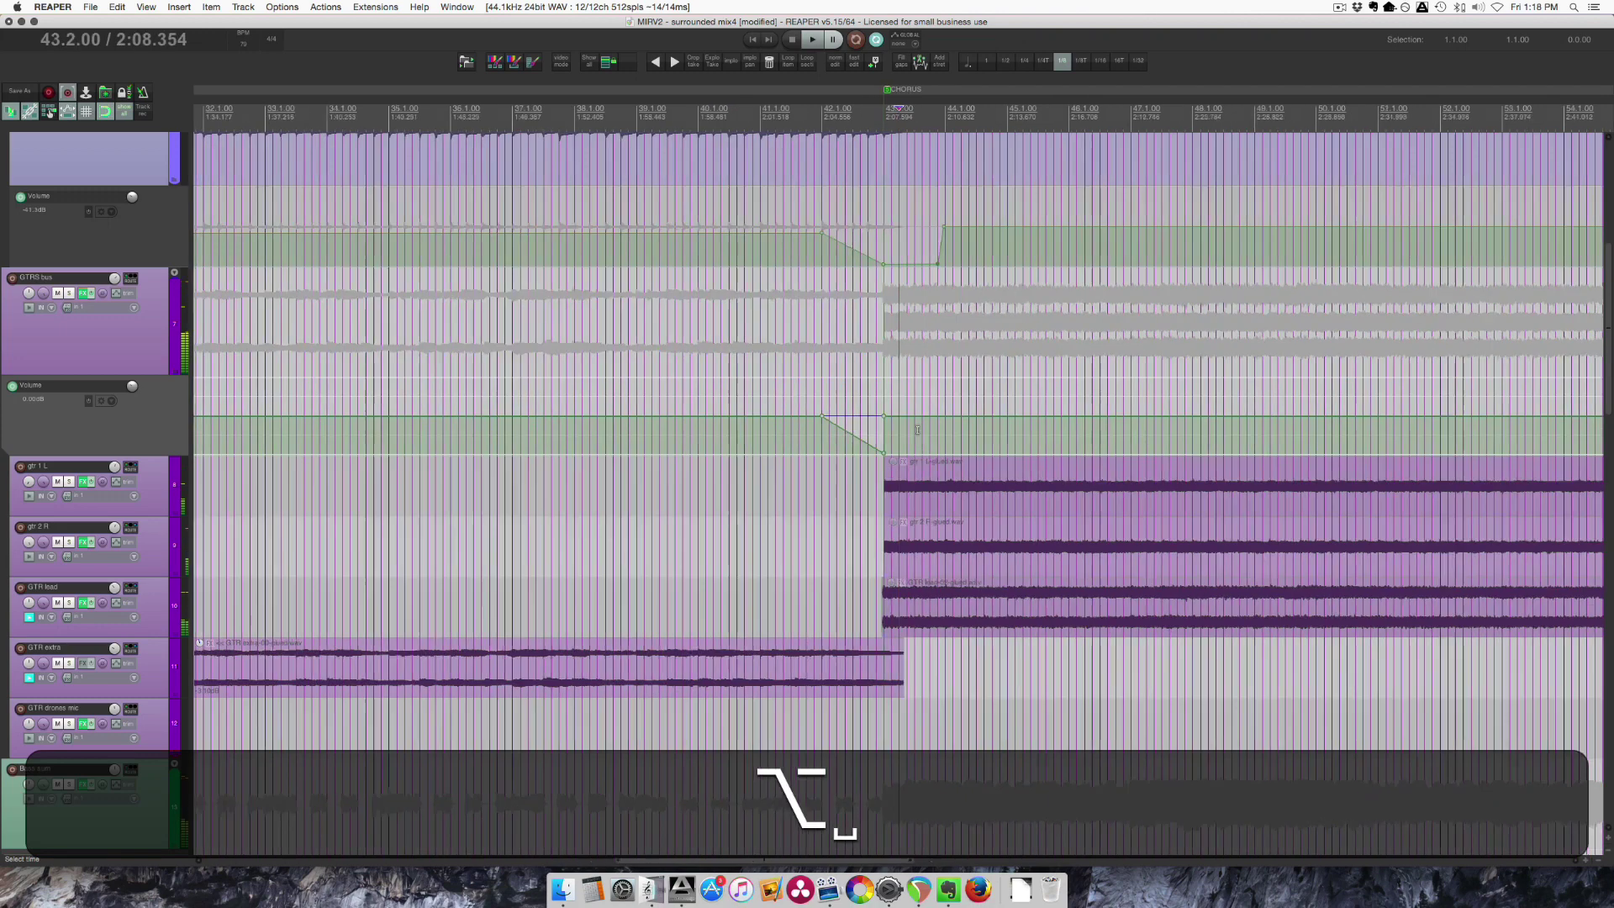
{"action": "scroll", "coordinate": [918, 430], "scroll_direction": "right", "scroll_amount": 5}
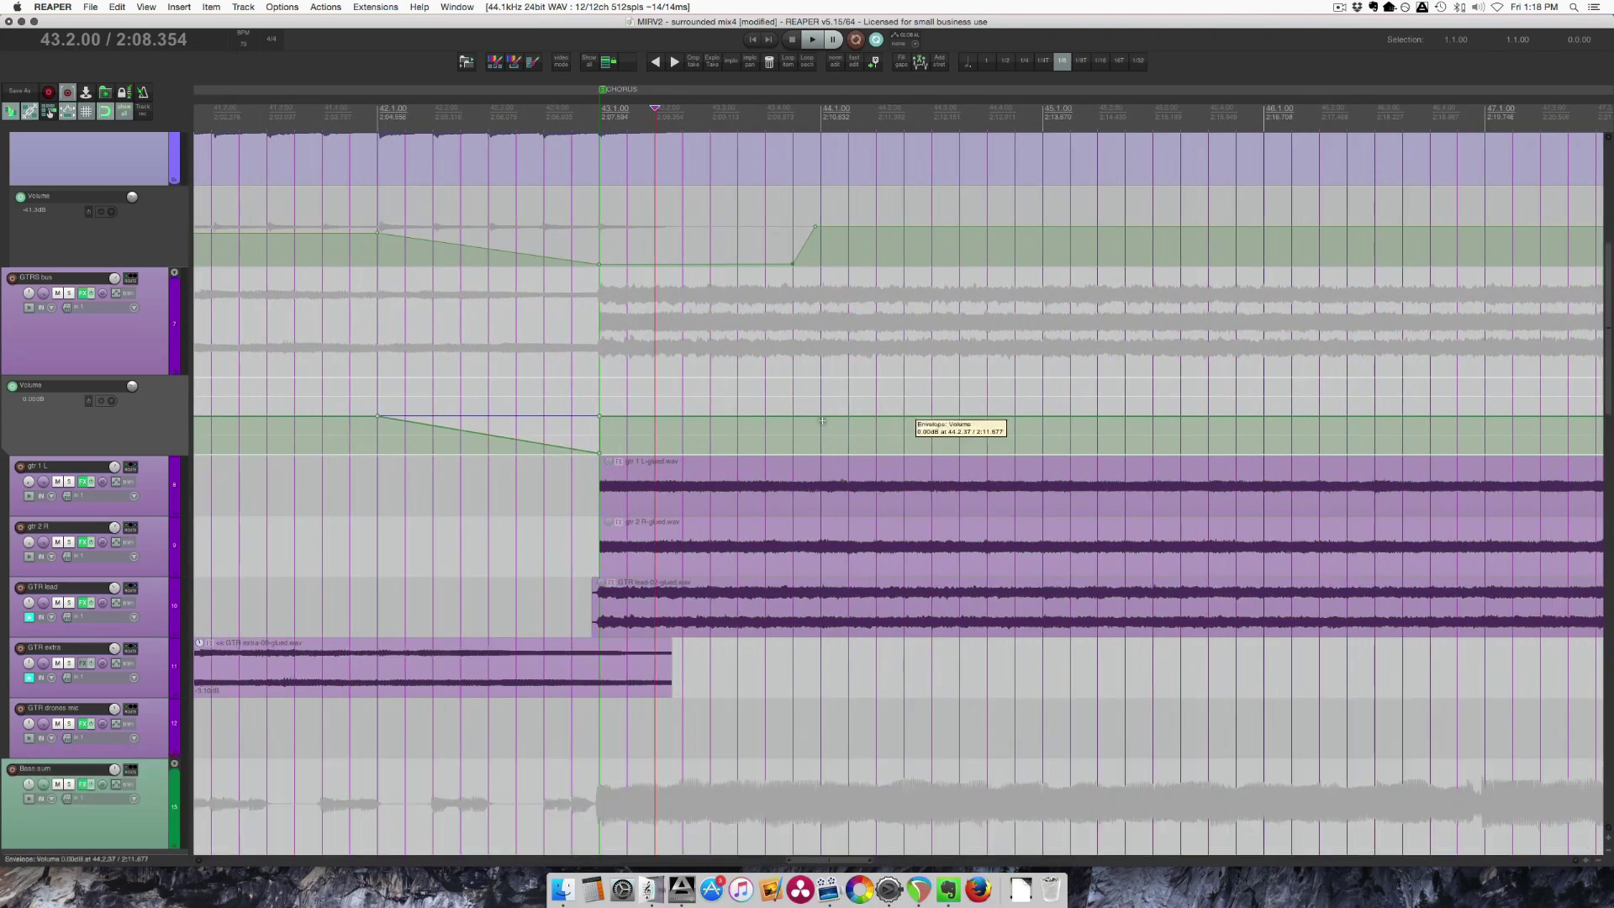
{"action": "left_click_drag", "start_coordinate": [600, 436], "coordinate": [1030, 452]}
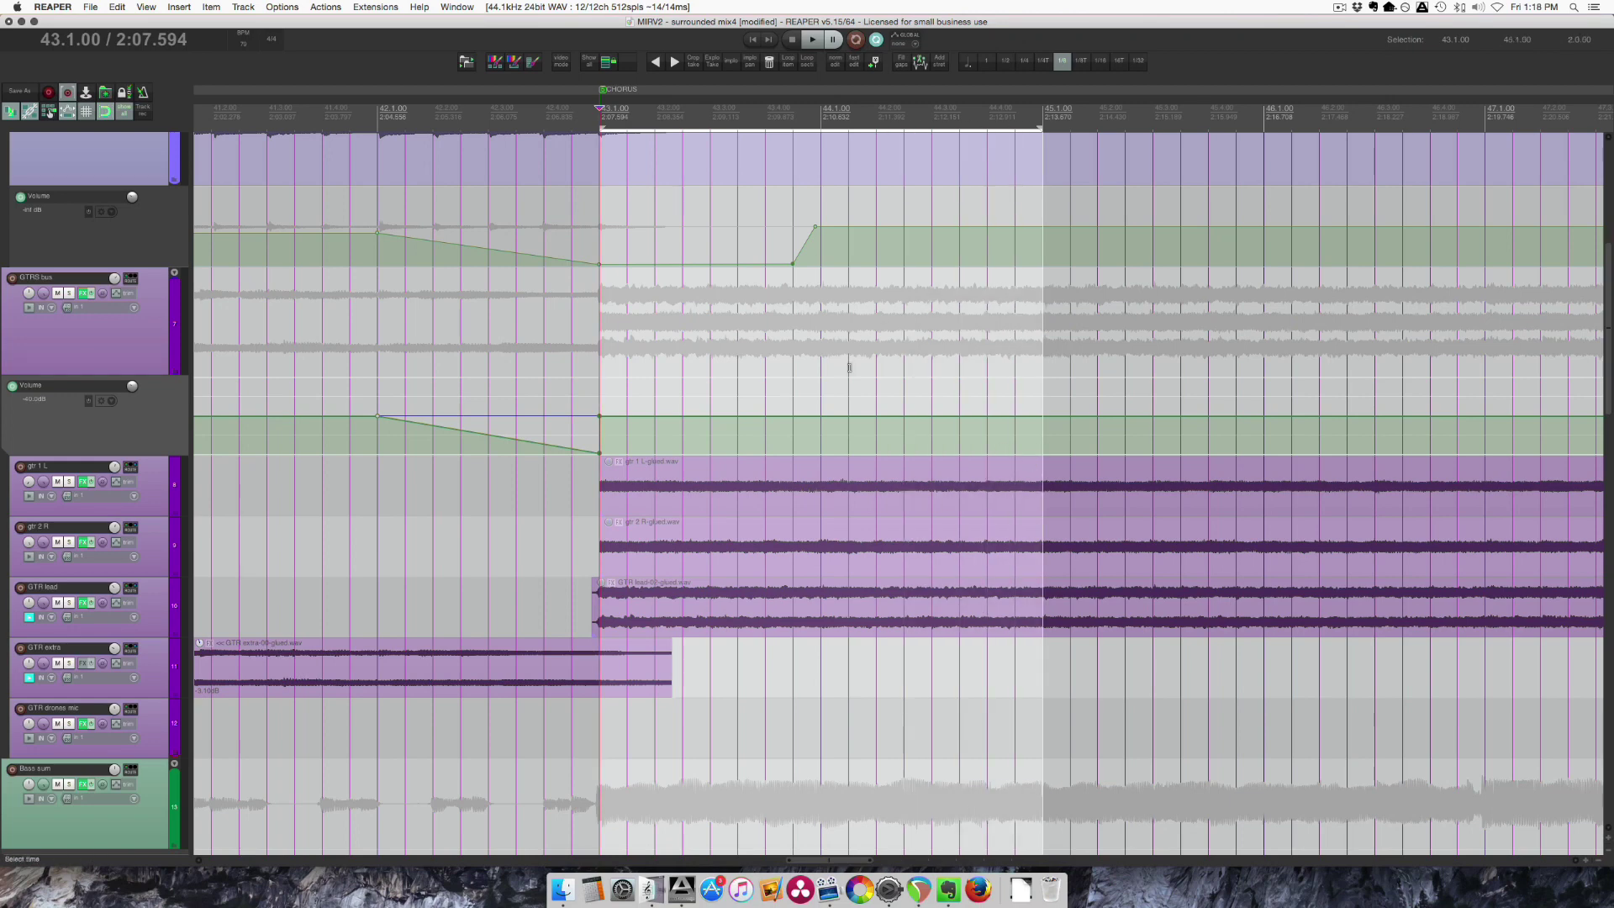
{"action": "key", "text": "shift"}
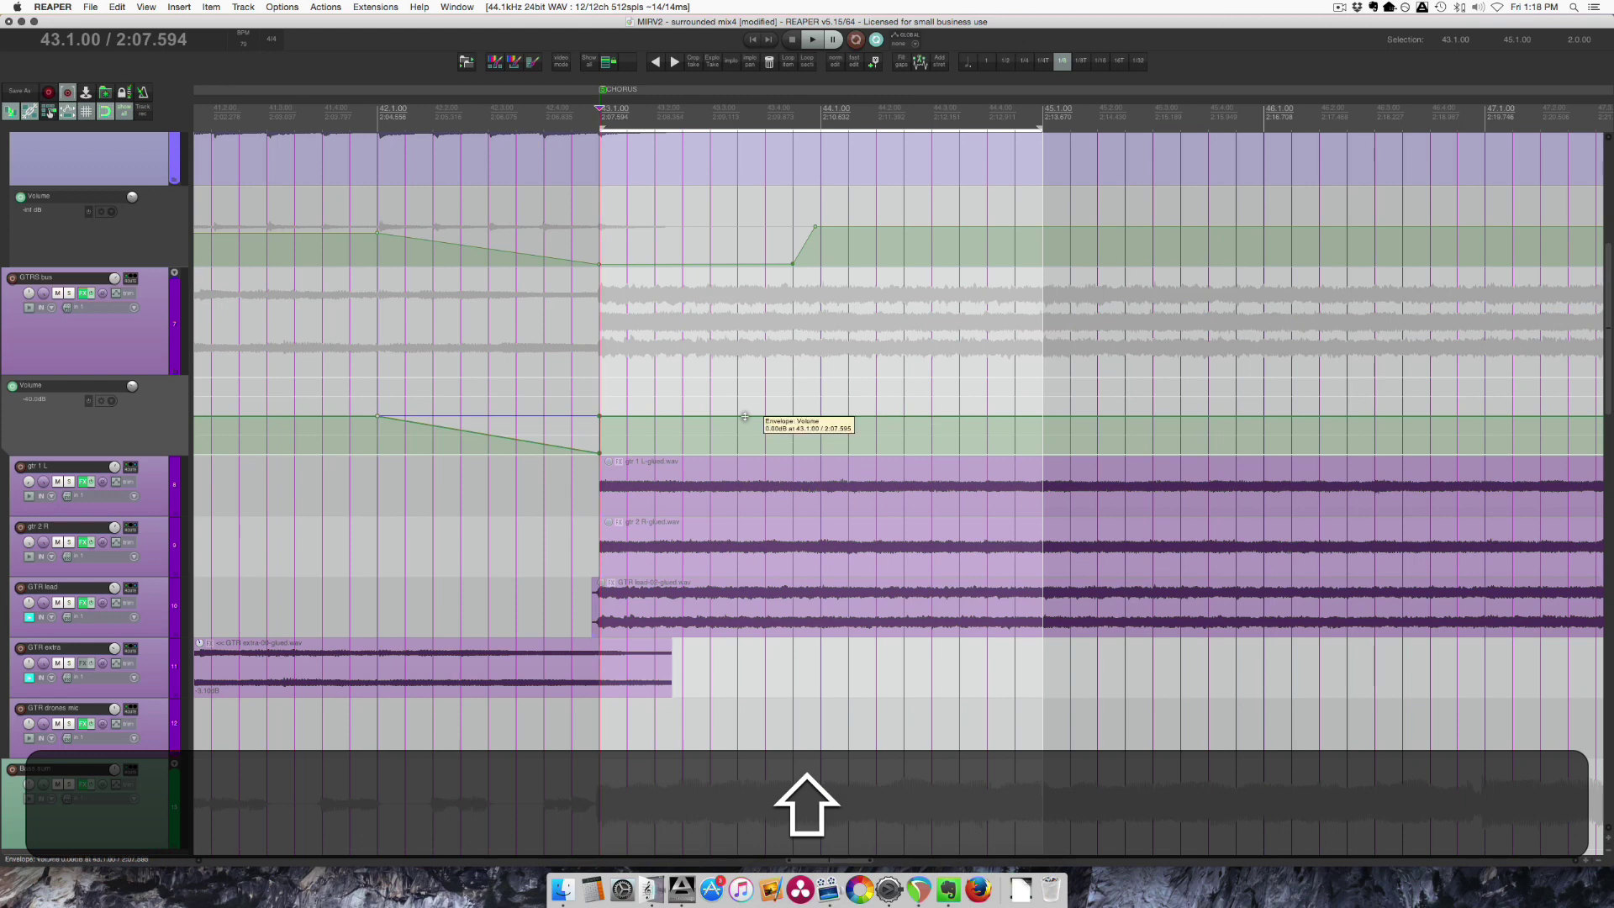
{"action": "left_click_drag", "start_coordinate": [745, 416], "coordinate": [744, 407]}
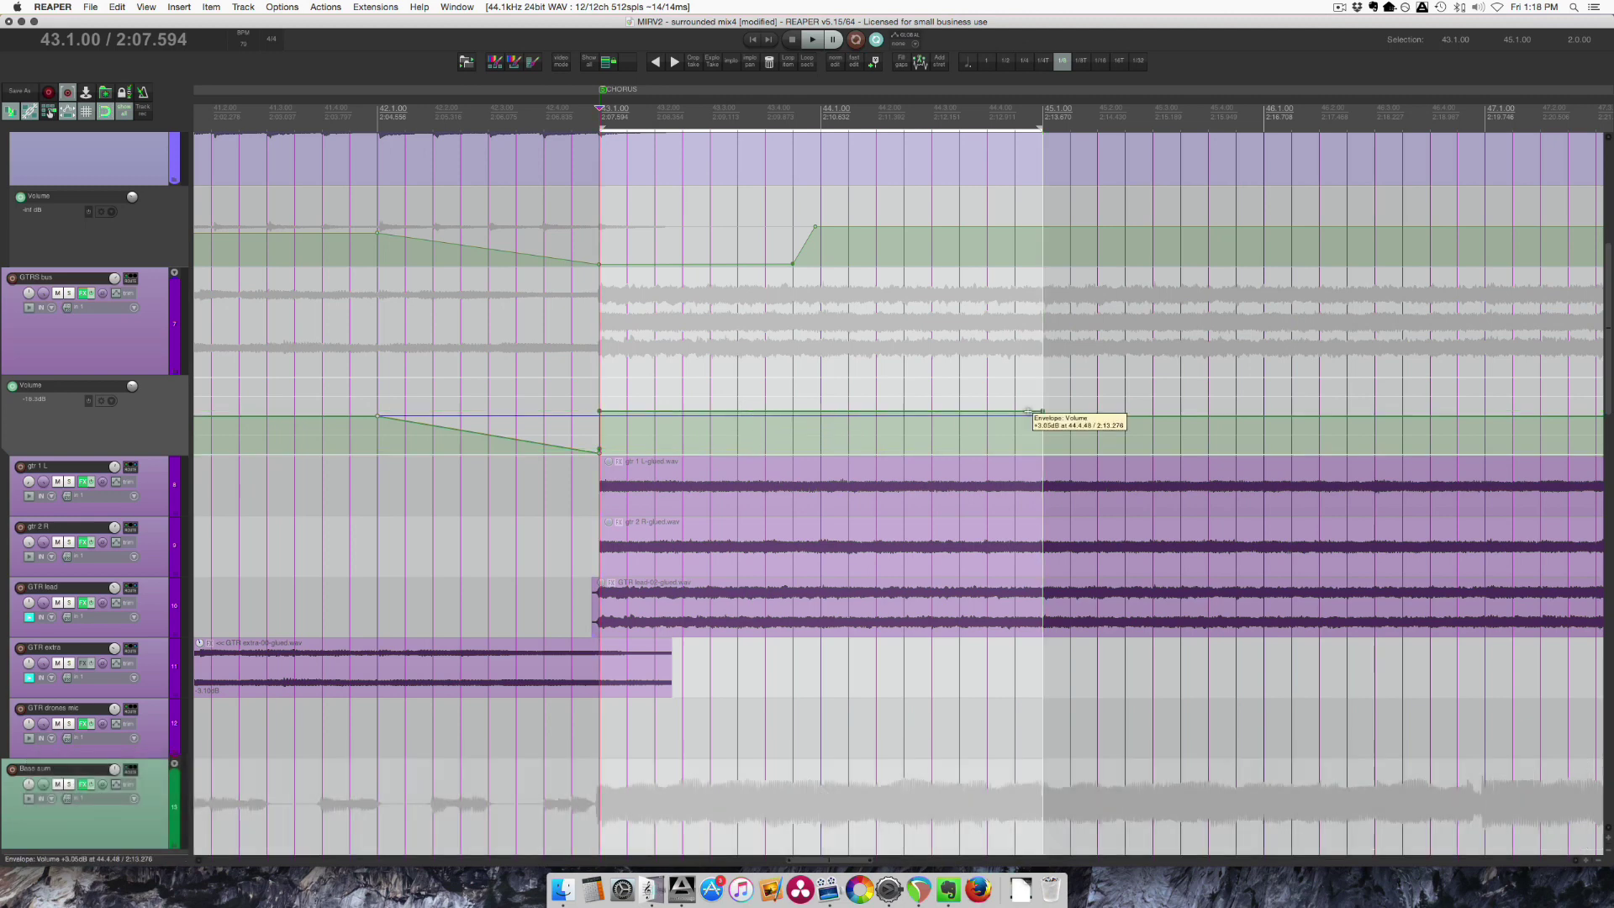
{"action": "key", "text": "alt"}
{"action": "left_click", "coordinate": [1042, 413], "text": "alt"}
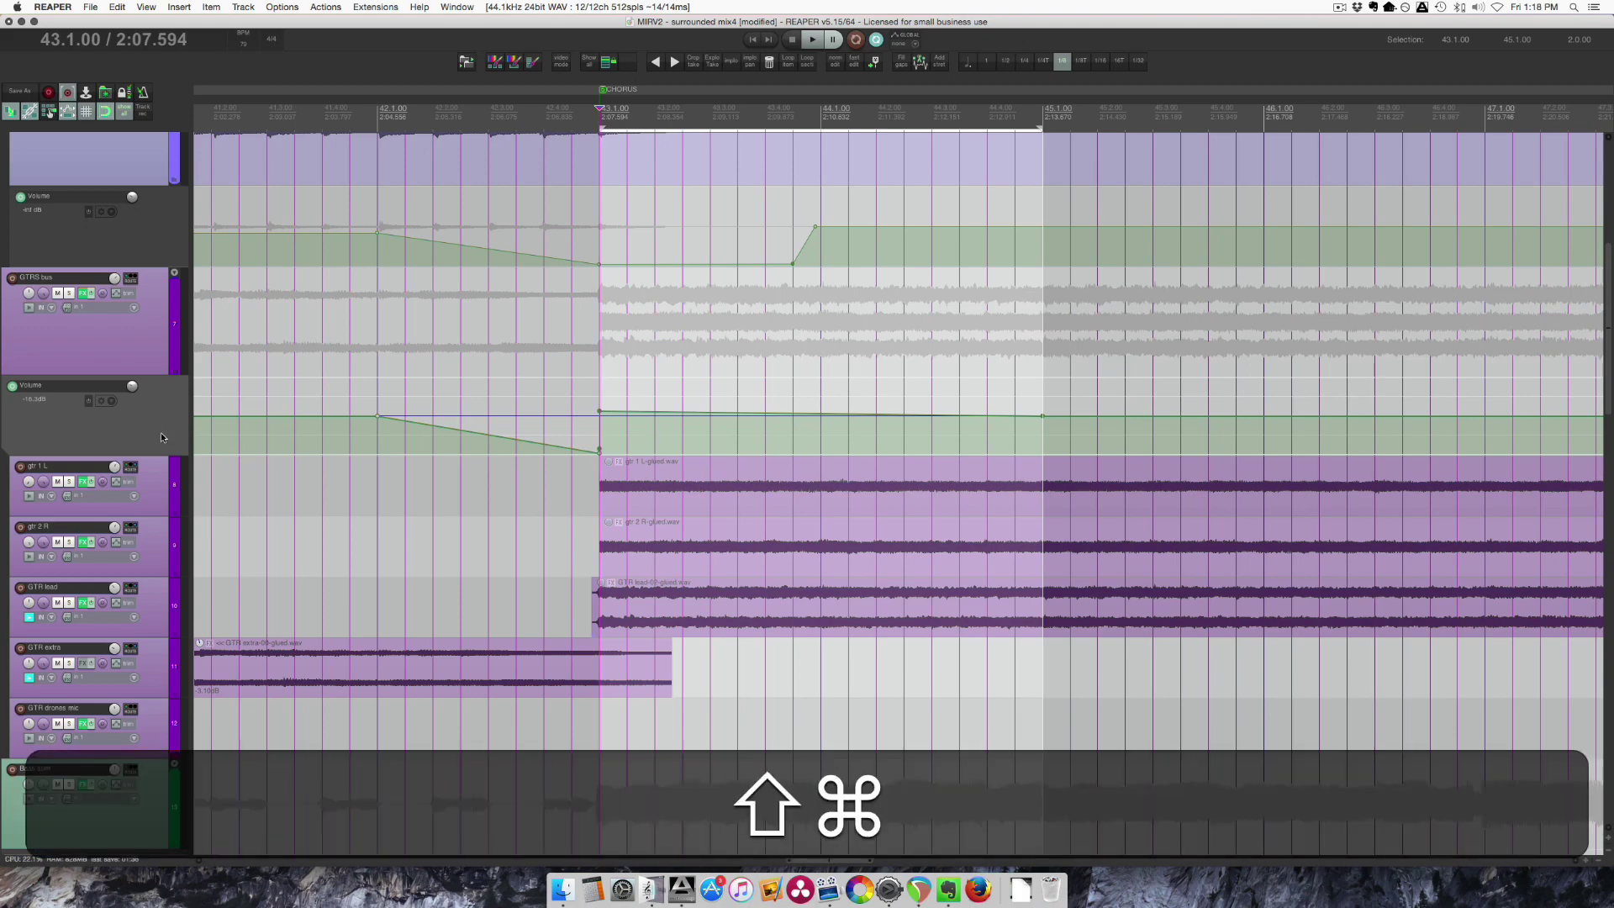
Curve the GTRS bus 43.1–45.1 volume slope and play from 42.3.50.
{"action": "scroll", "coordinate": [156, 437], "scroll_direction": "up", "scroll_amount": 3}
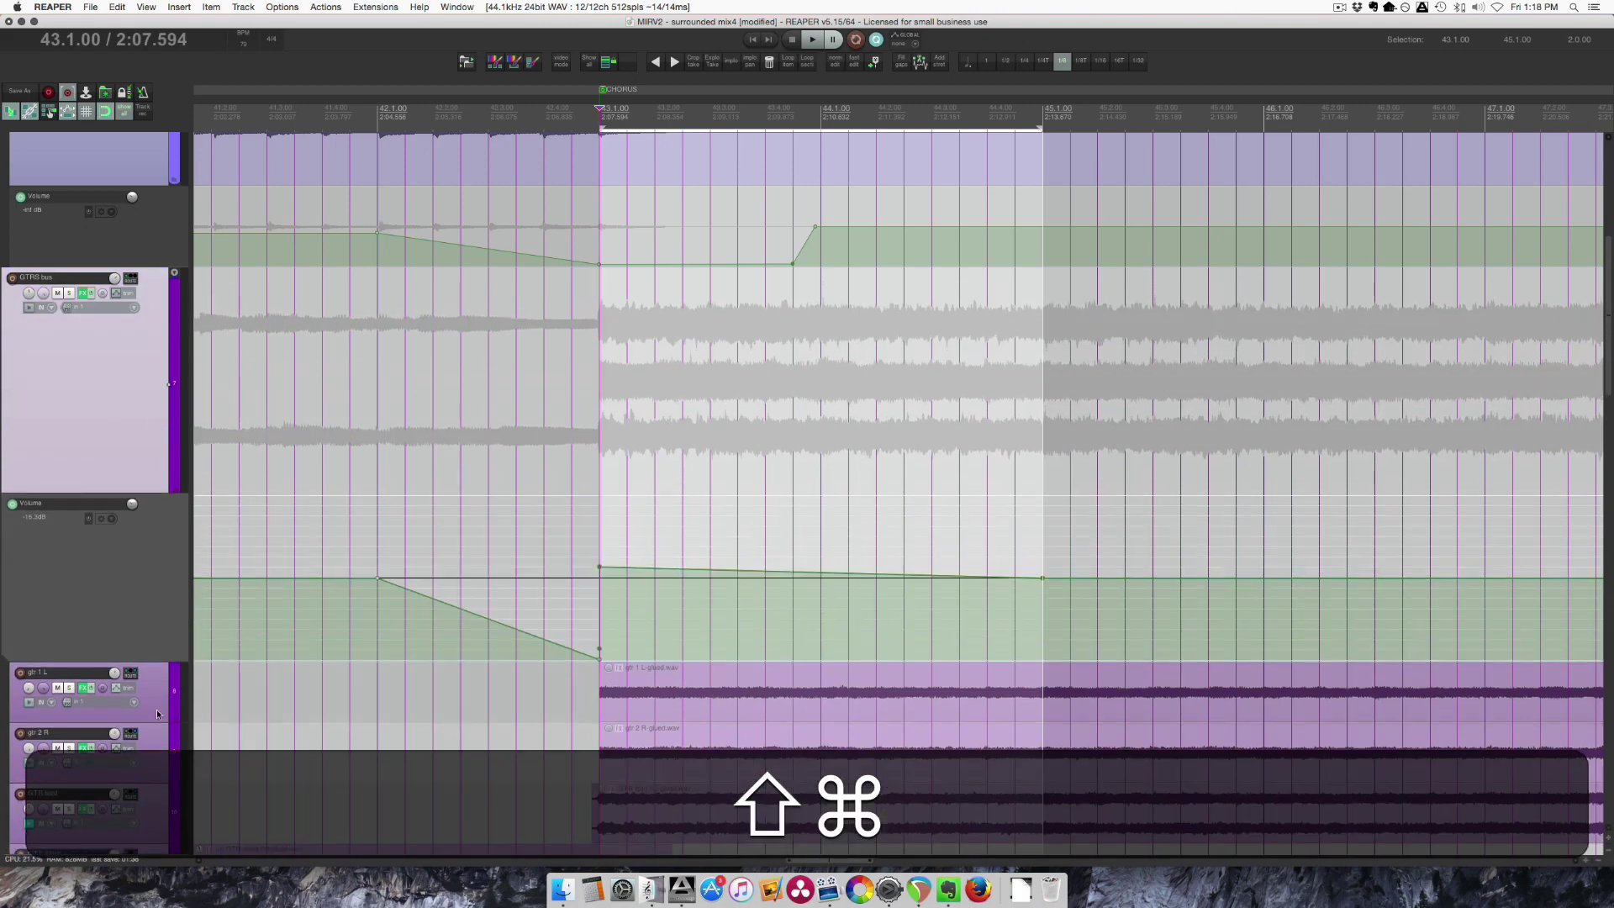
{"action": "left_click_drag", "start_coordinate": [159, 661], "coordinate": [157, 787]}
{"action": "left_click_drag", "start_coordinate": [866, 652], "coordinate": [836, 677]}
{"action": "left_click", "coordinate": [518, 560]}
{"action": "key", "text": "space"}
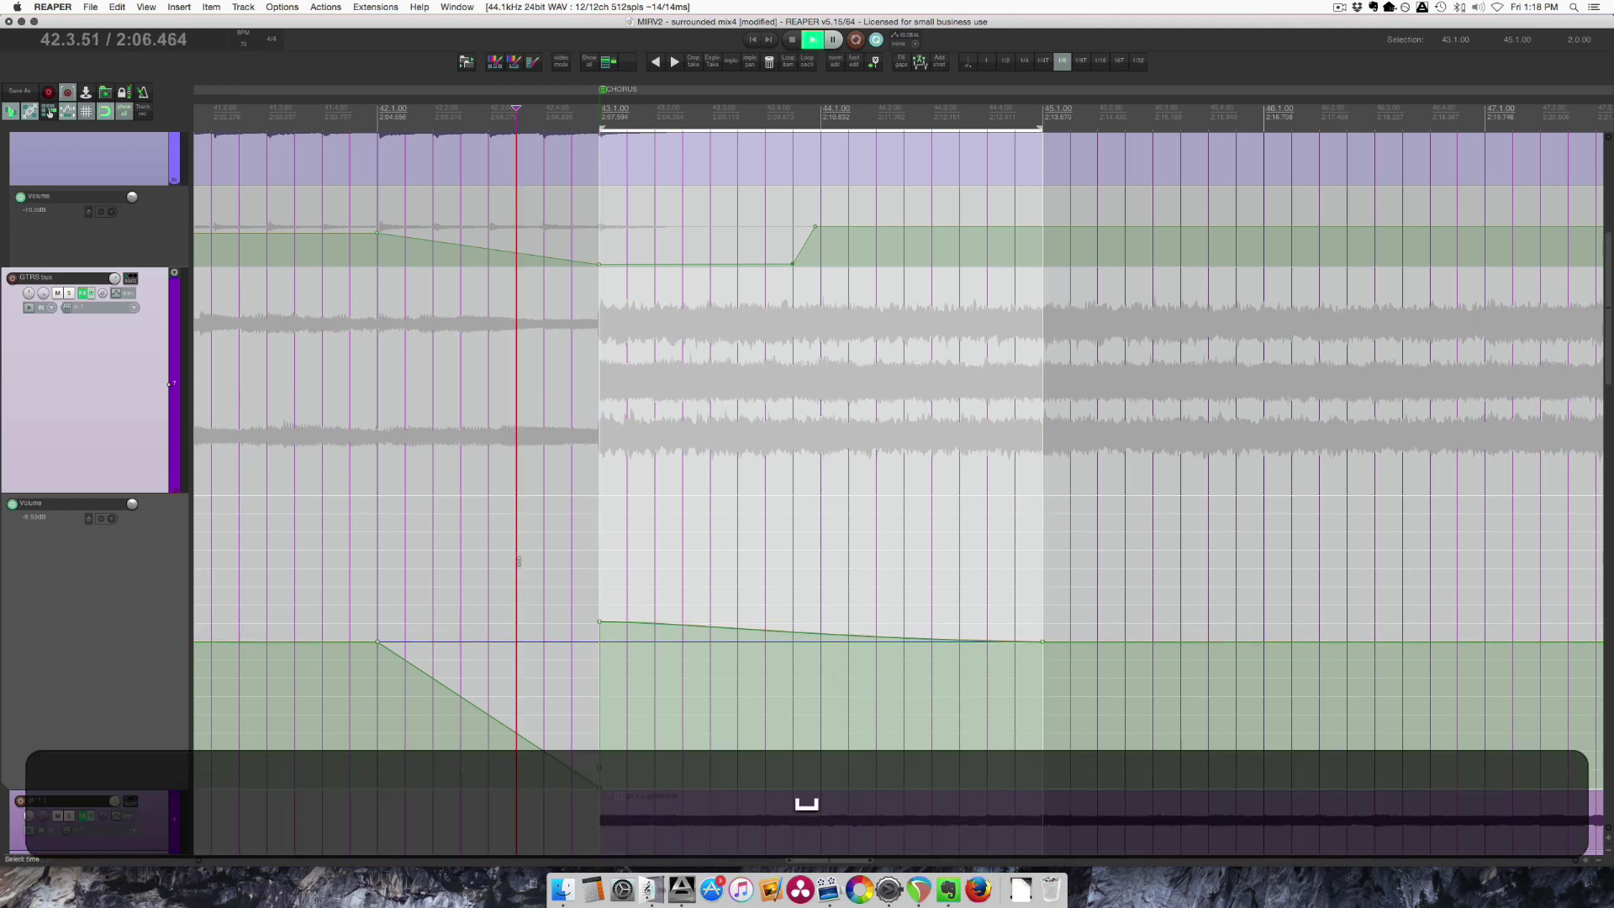